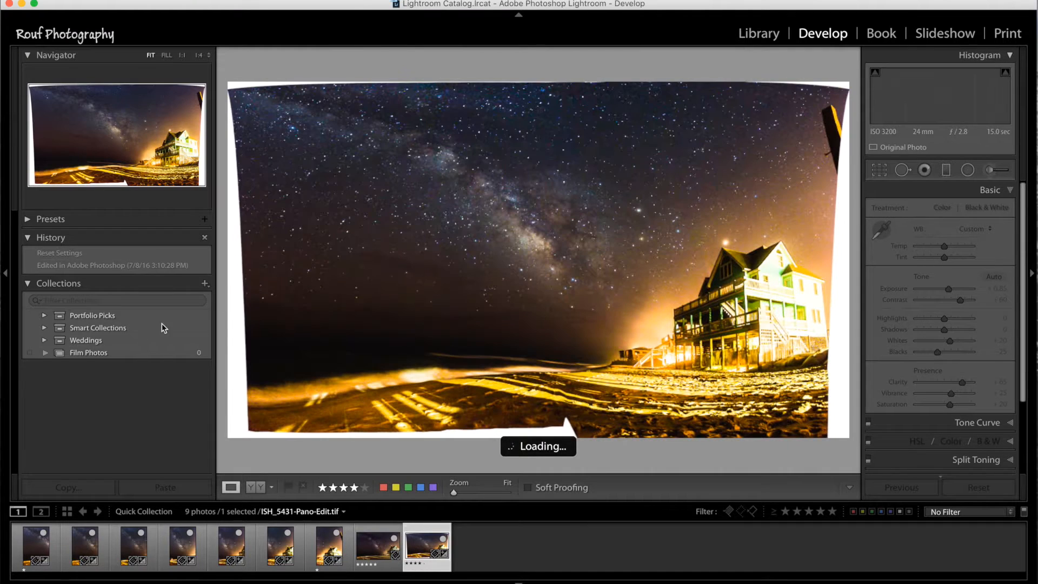
Browse the first five vertical frames of the Milky Way panorama set one after another
click(25, 542)
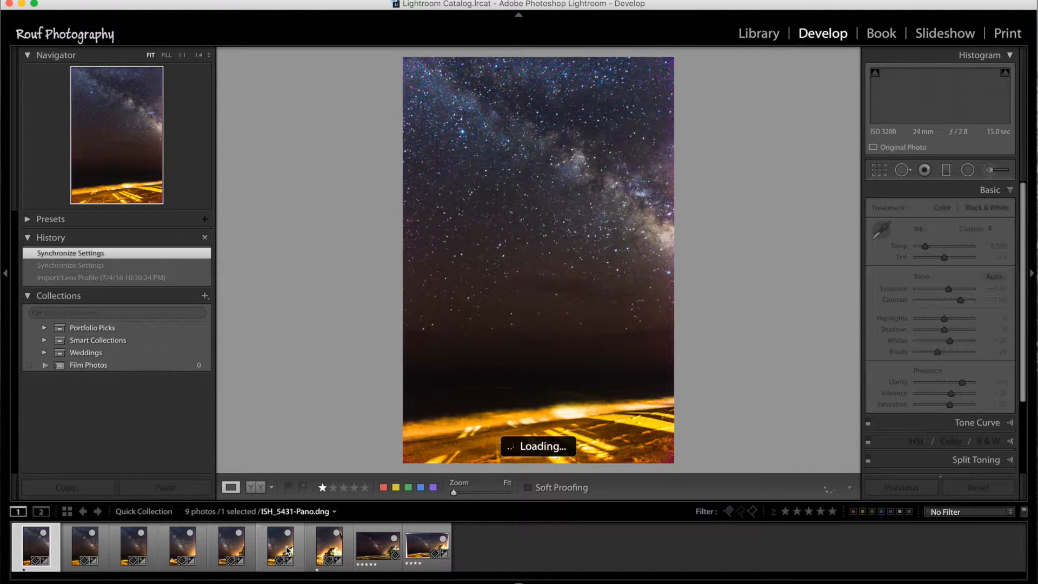
key(Right)
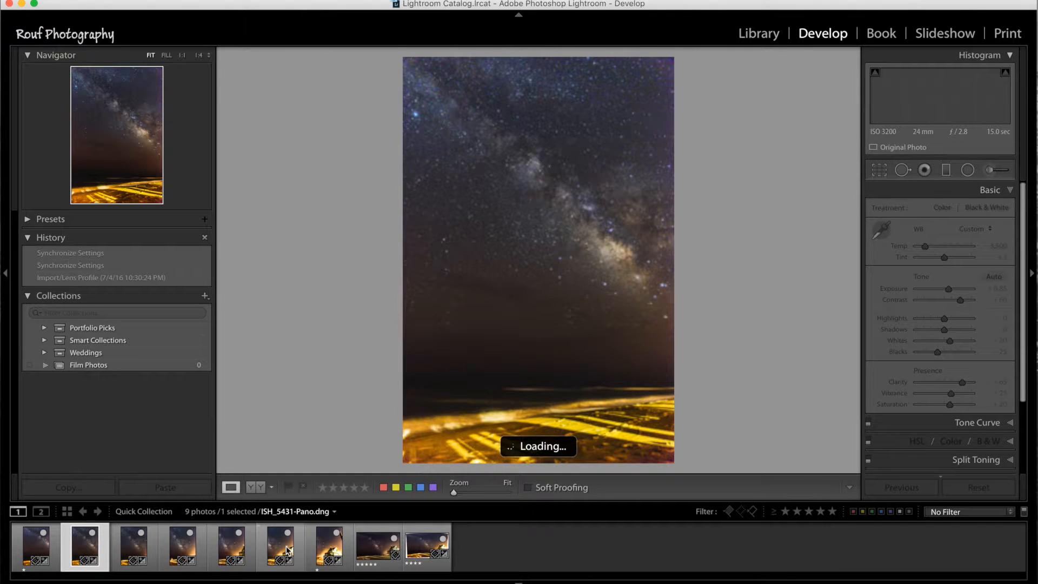
key(Right)
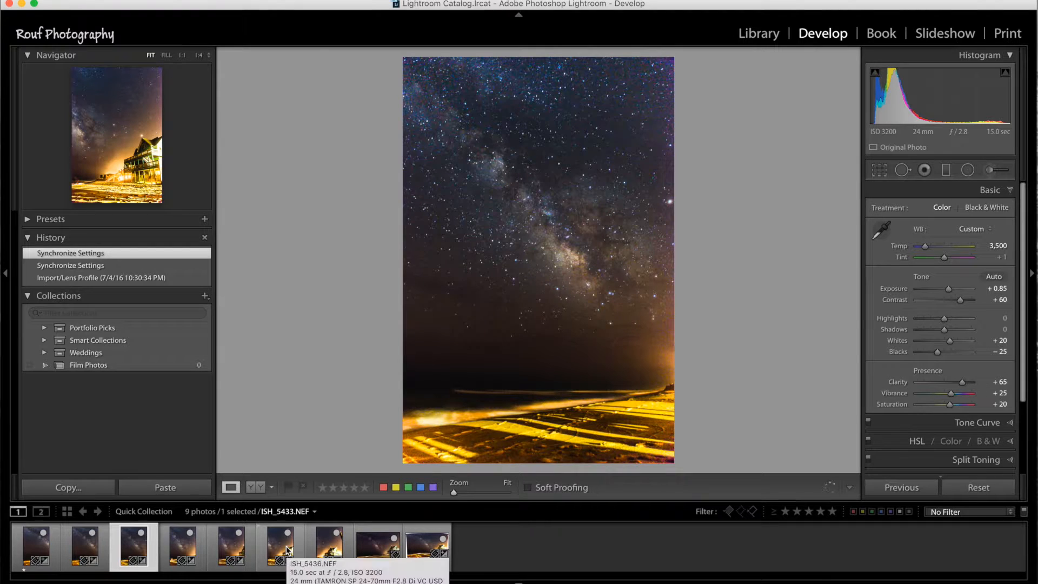
key(Right)
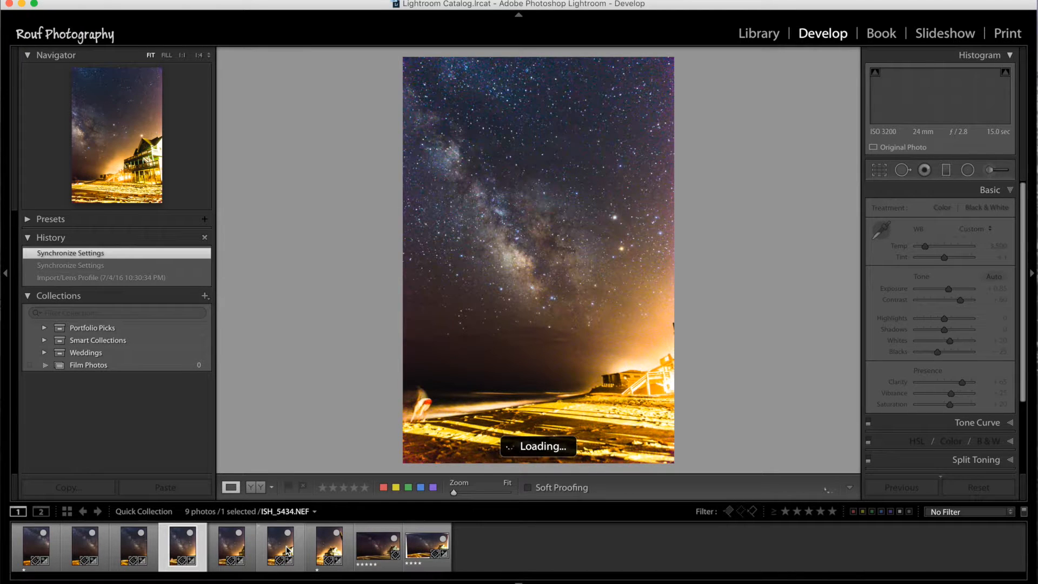
key(Right)
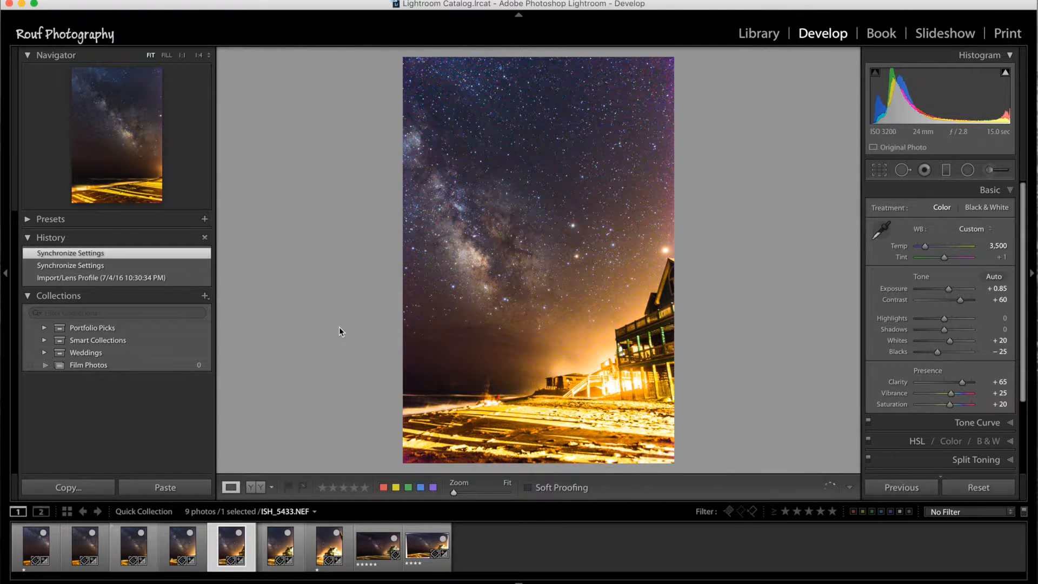
Return to the third frame, ISH_5433.NEF, and compare its unedited version with the edited one
key(Left)
key(Left)
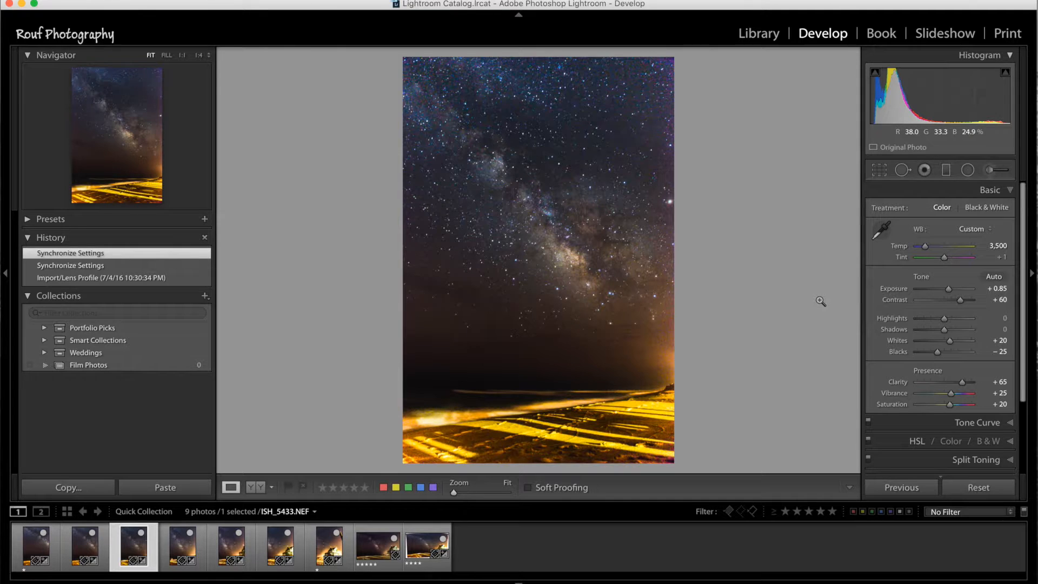
key(backslash)
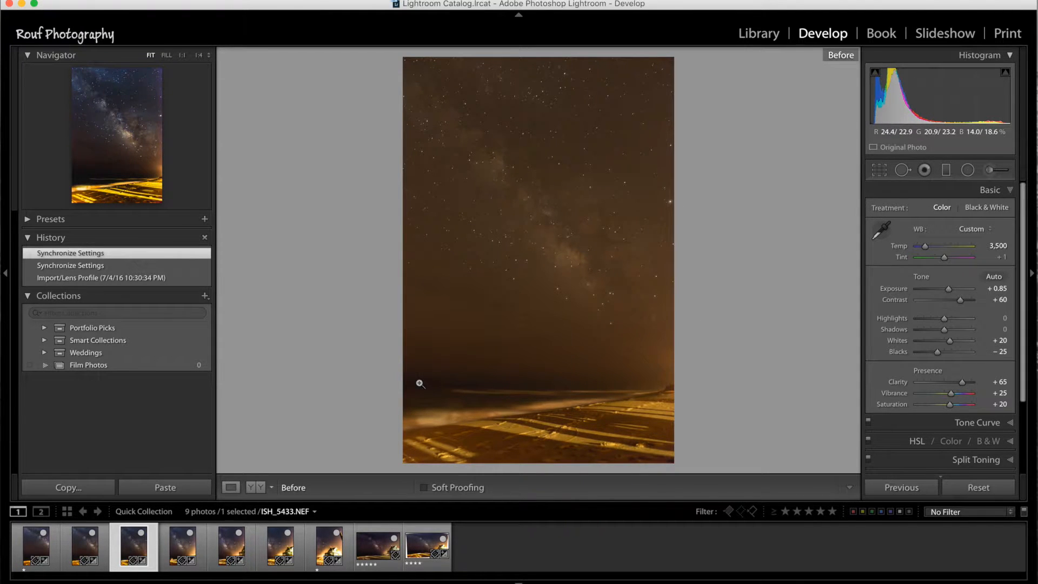
key(backslash)
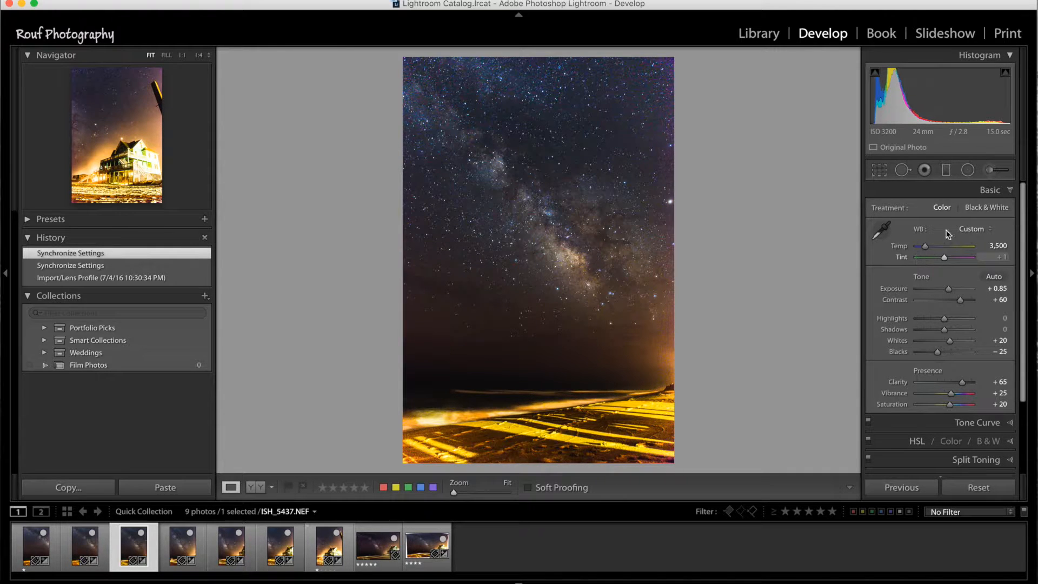
Try the As Shot white balance with the temperature lowered to 3,512, and restore the Synchronize Settings history state
click(983, 229)
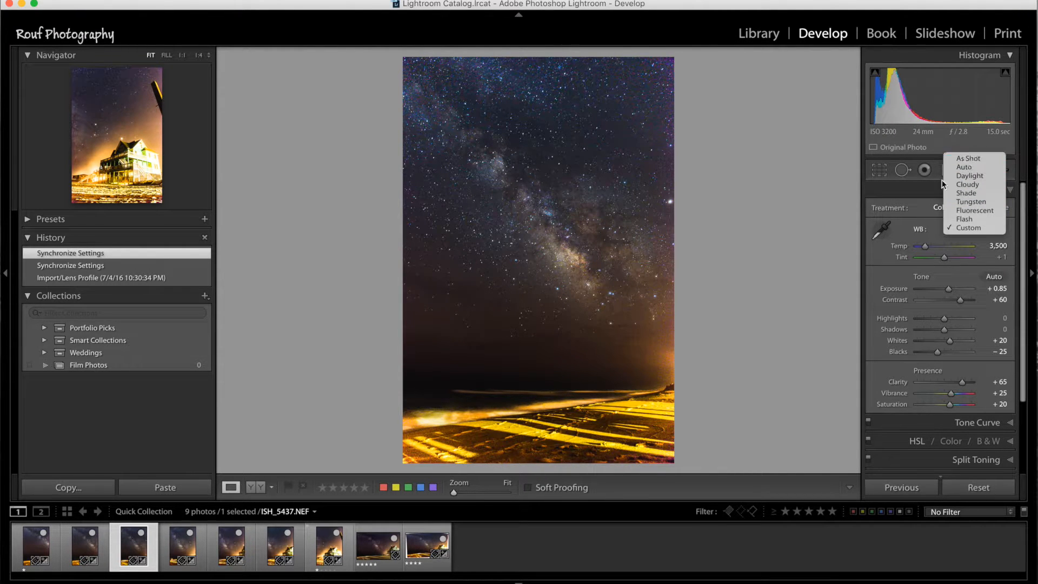
click(982, 159)
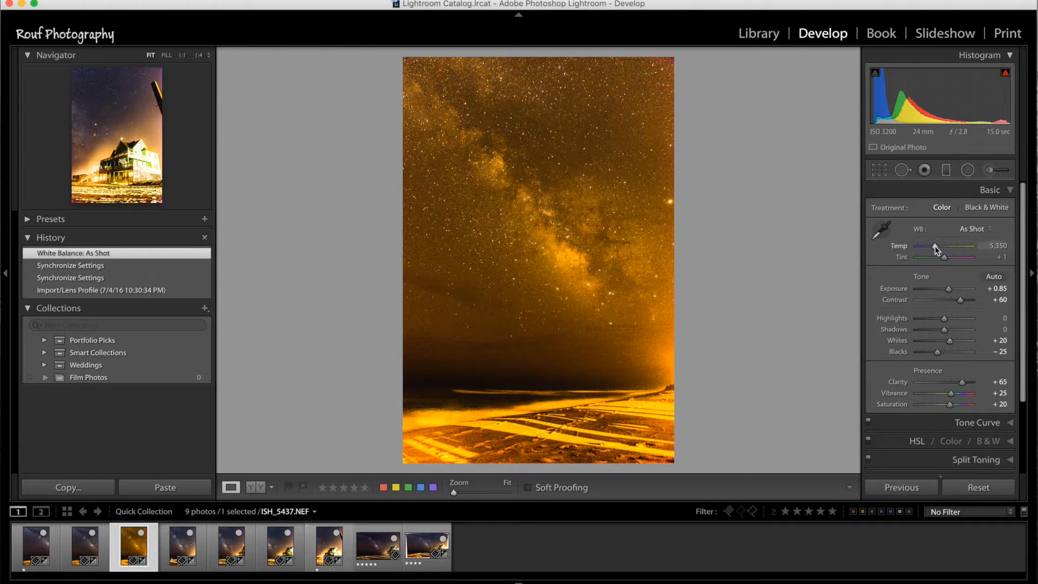
drag(936, 247, 925, 252)
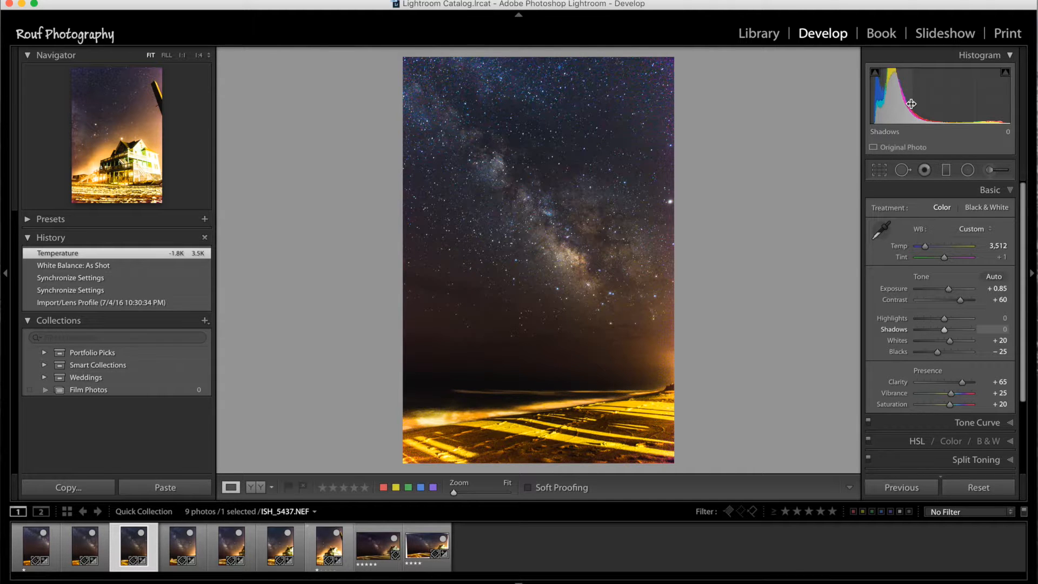
click(131, 281)
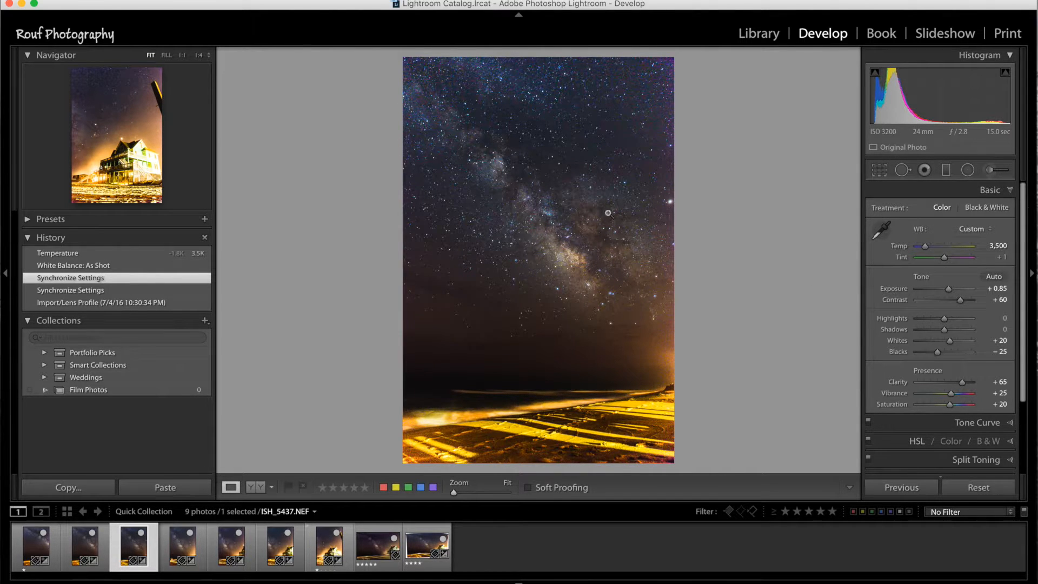
Try the photo with Exposure at 0.00 and with Contrast at 0, checking noise in the Milky Way at 1:1, and undo each change
double_click(900, 289)
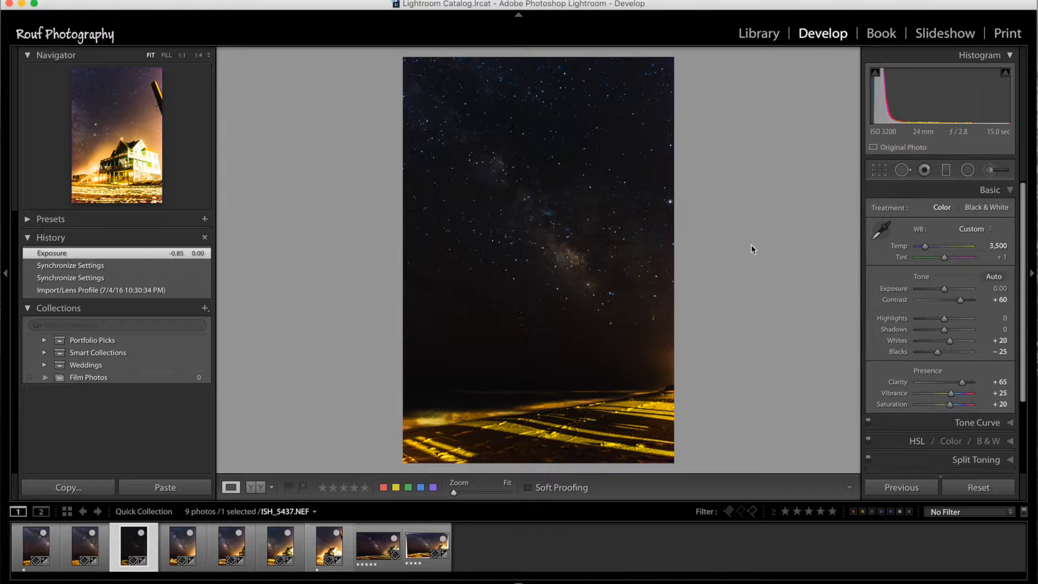
key(super+z)
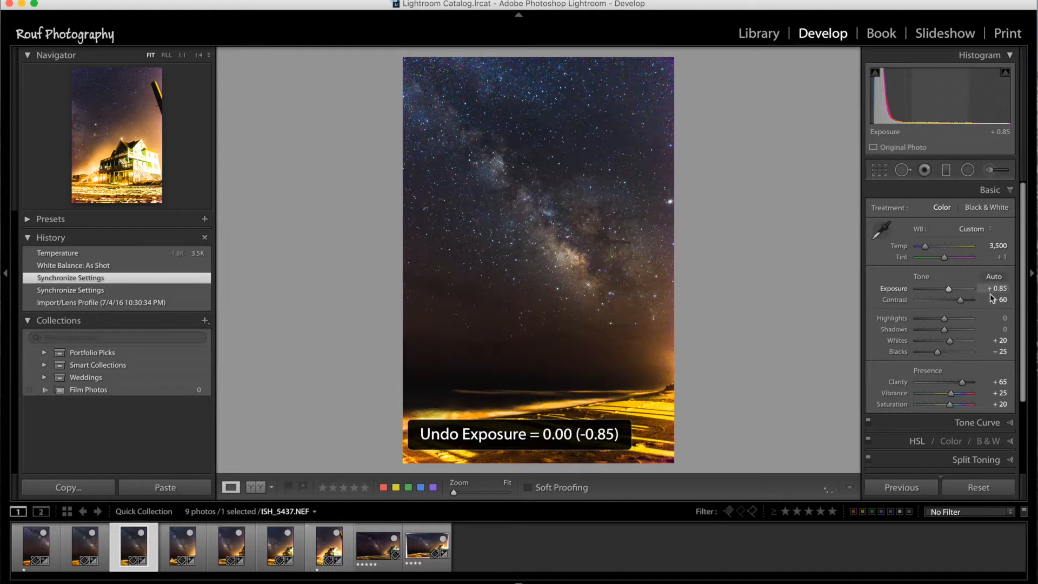
double_click(895, 303)
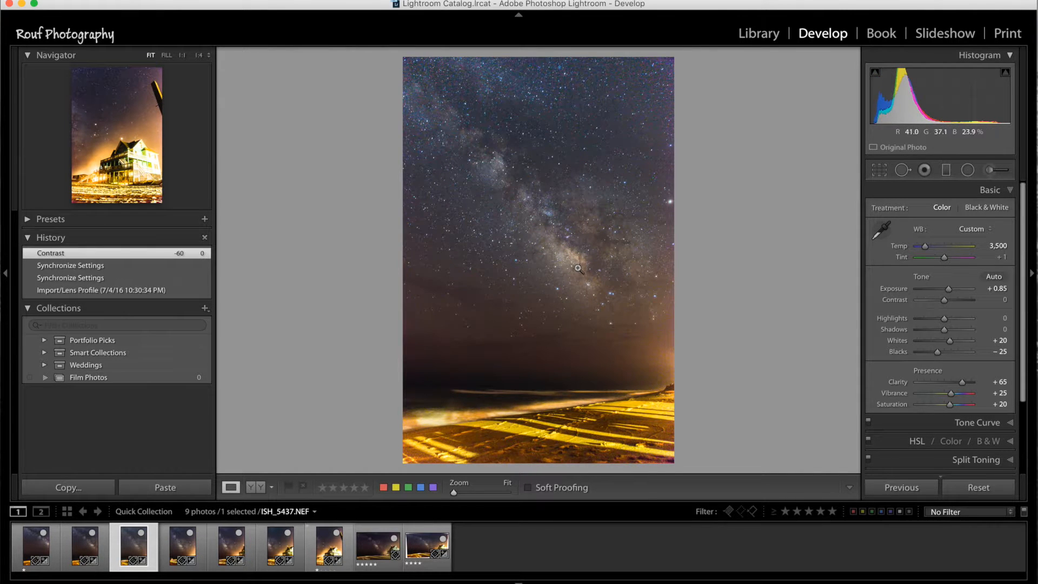
click(579, 238)
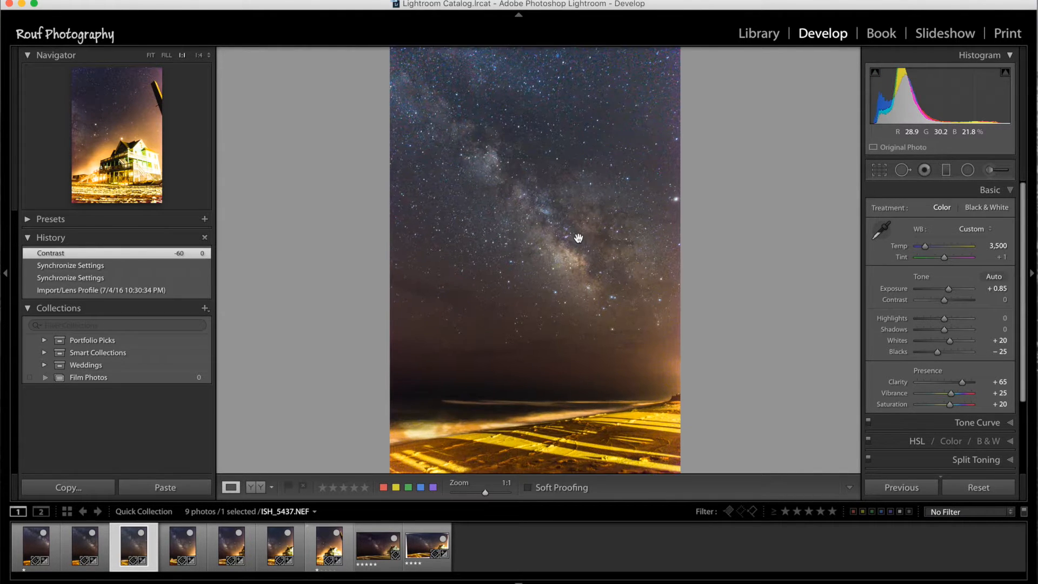
drag(584, 238, 624, 261)
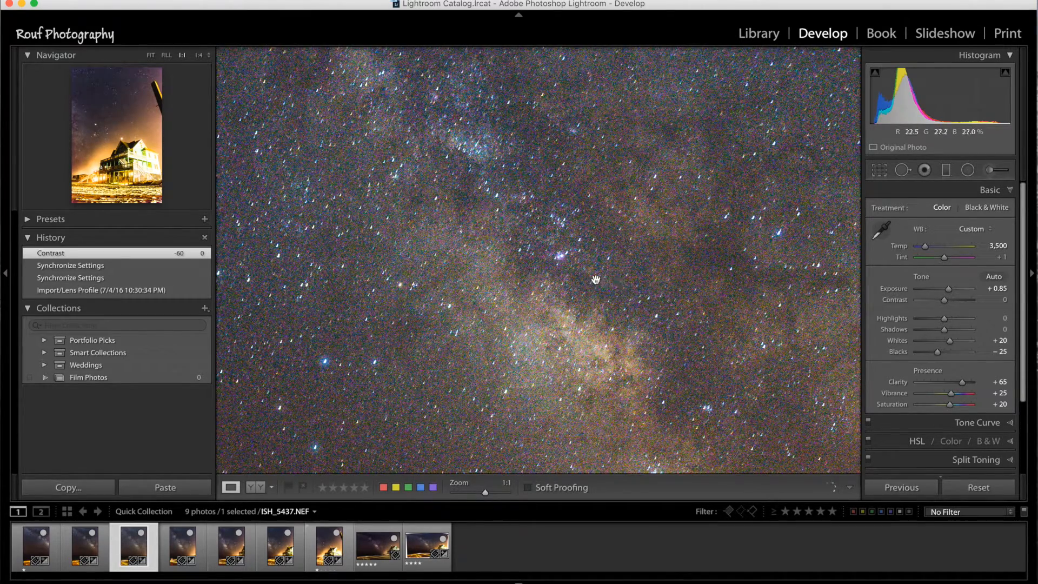
click(636, 291)
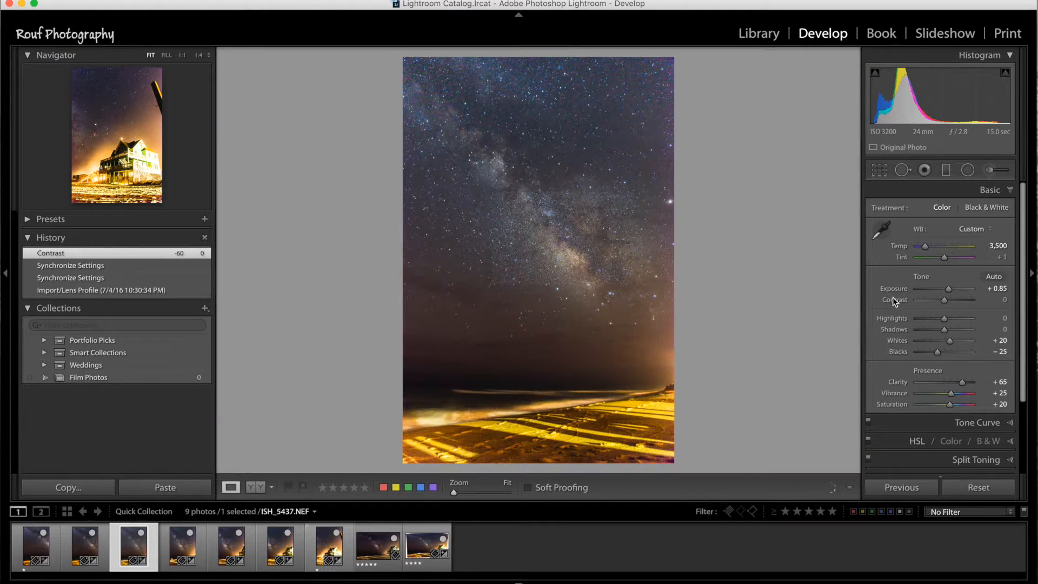
key(super+z)
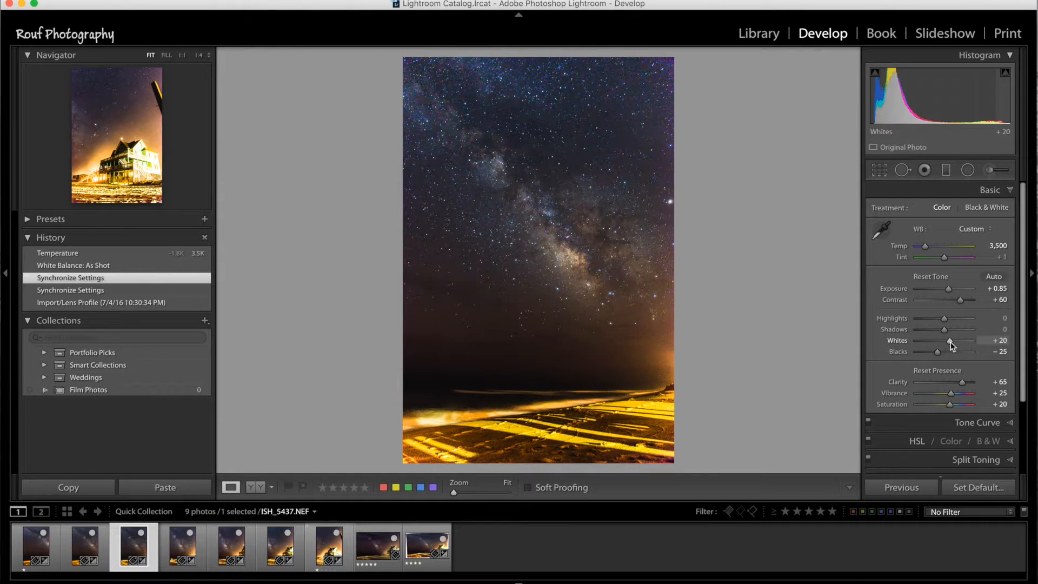
Preview highlight clipping while raising Whites to +22, and bring Whites back to +20
drag(950, 342, 952, 342)
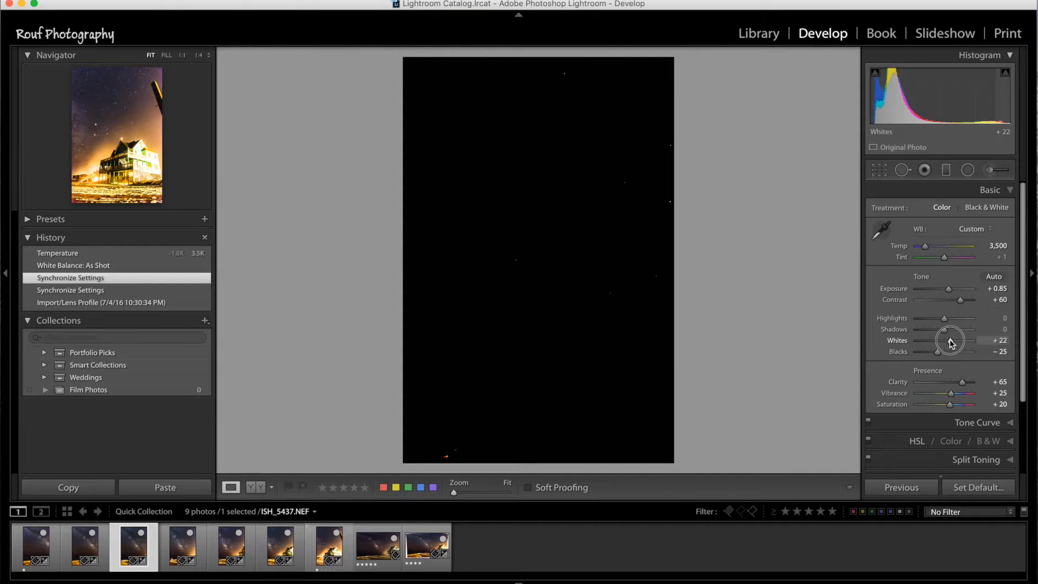
drag(952, 342, 951, 343)
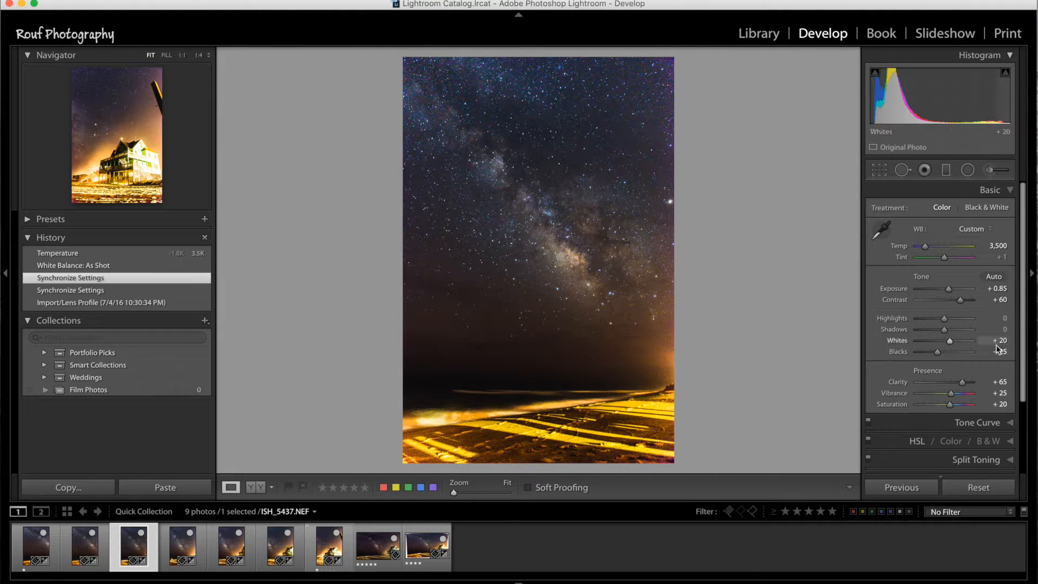
Try the Linear point curve in the Tone Curve settings and undo it
drag(1024, 386, 1025, 475)
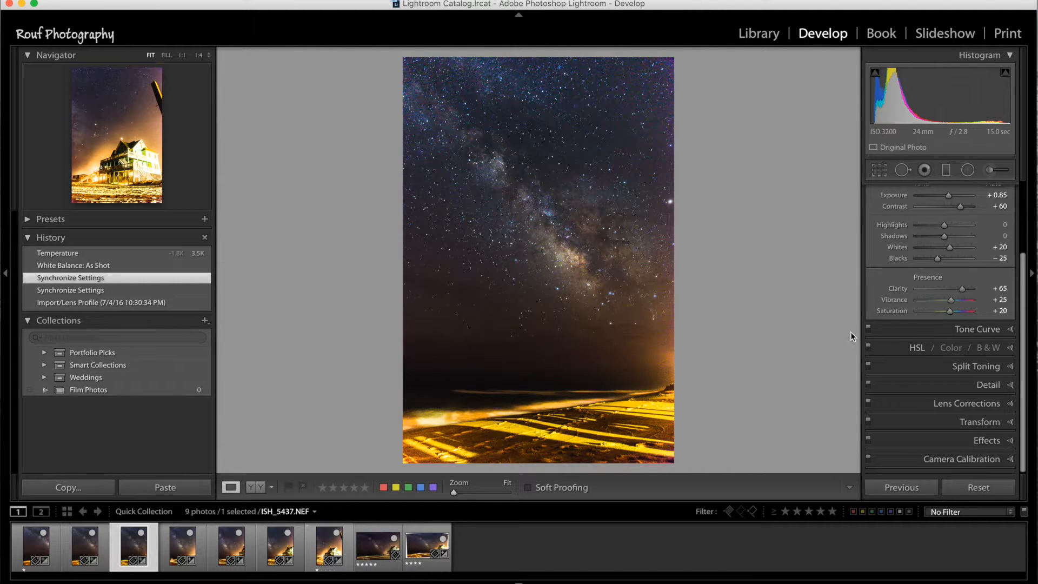
click(930, 330)
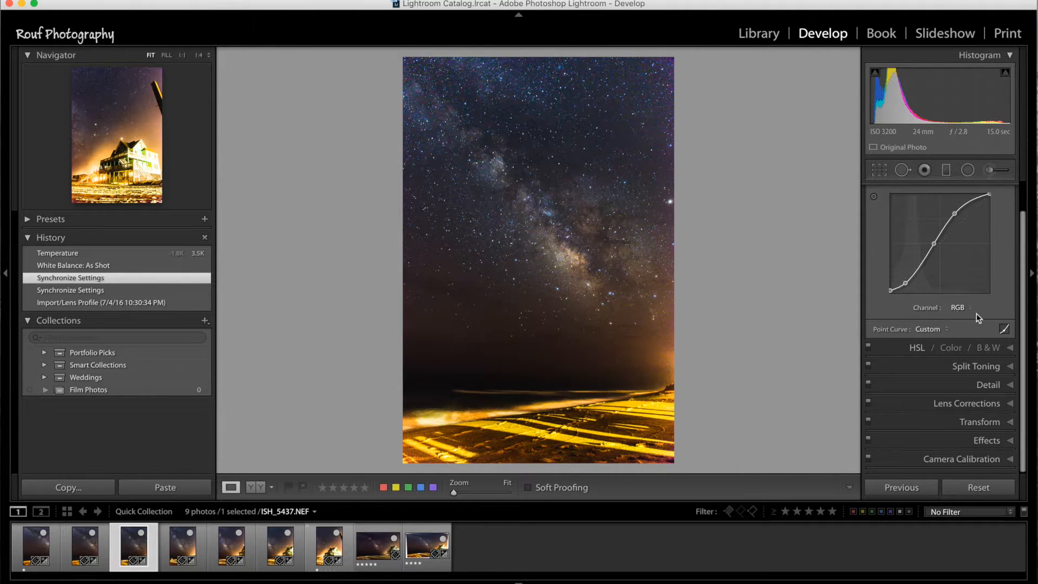
drag(1026, 322, 1026, 312)
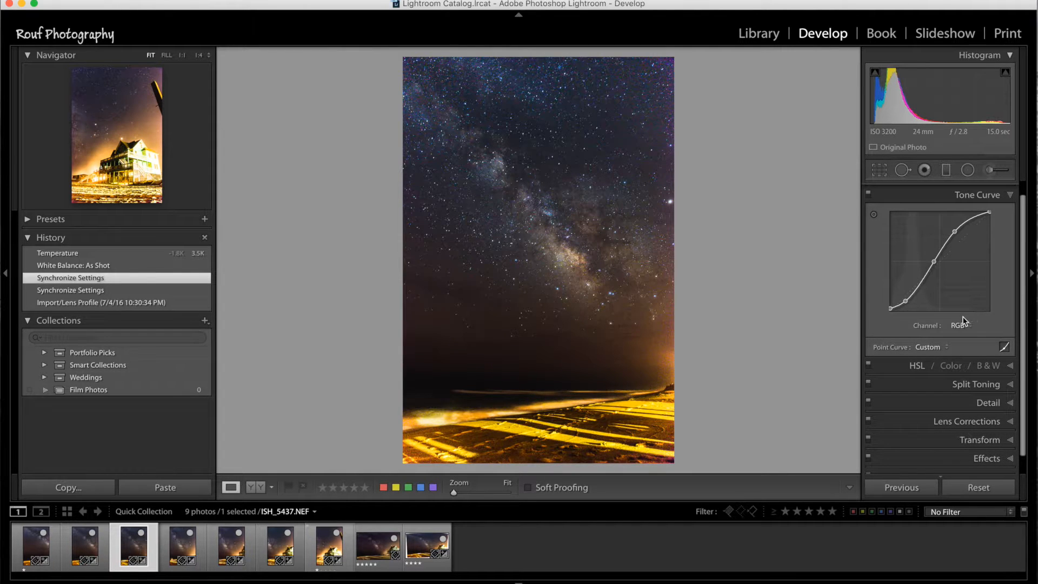
click(935, 347)
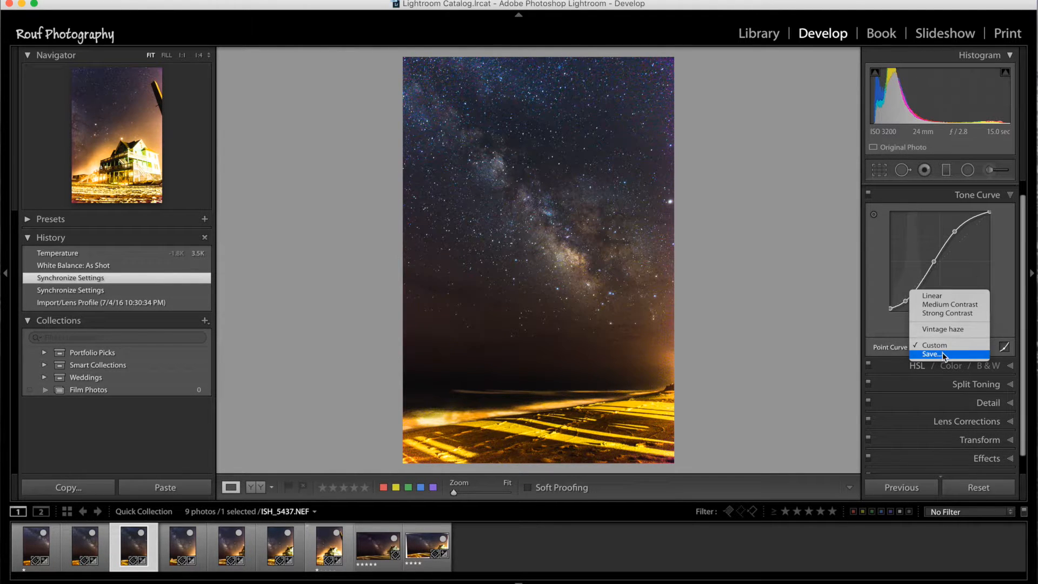
click(968, 296)
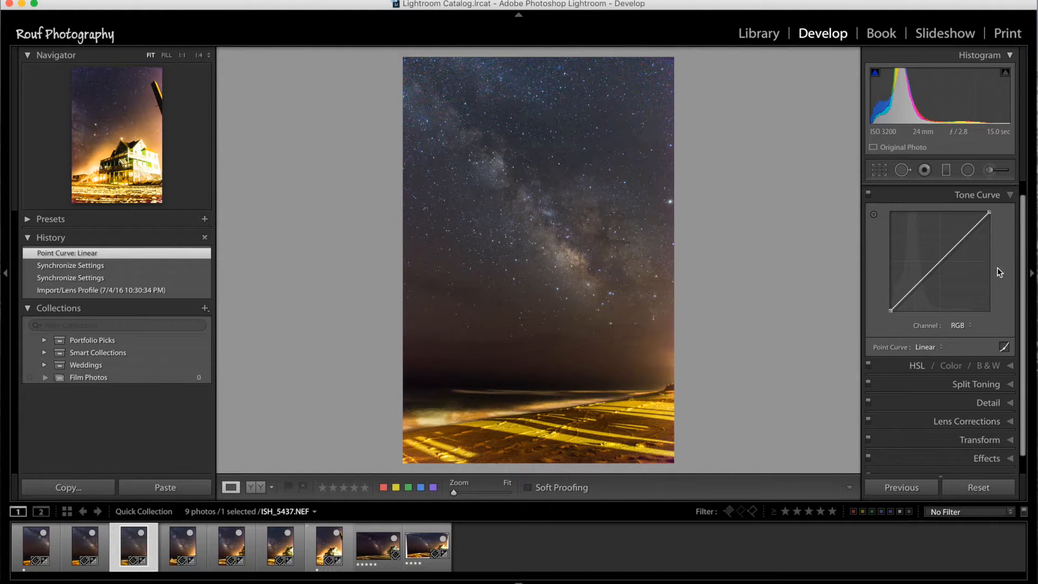
scroll(1022, 297, up, 1)
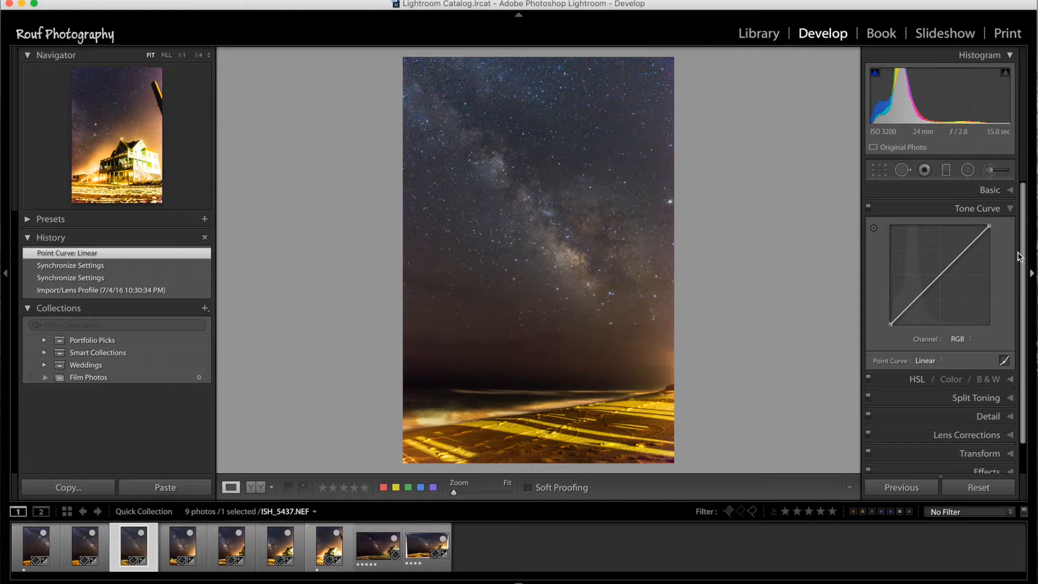
click(992, 191)
click(991, 191)
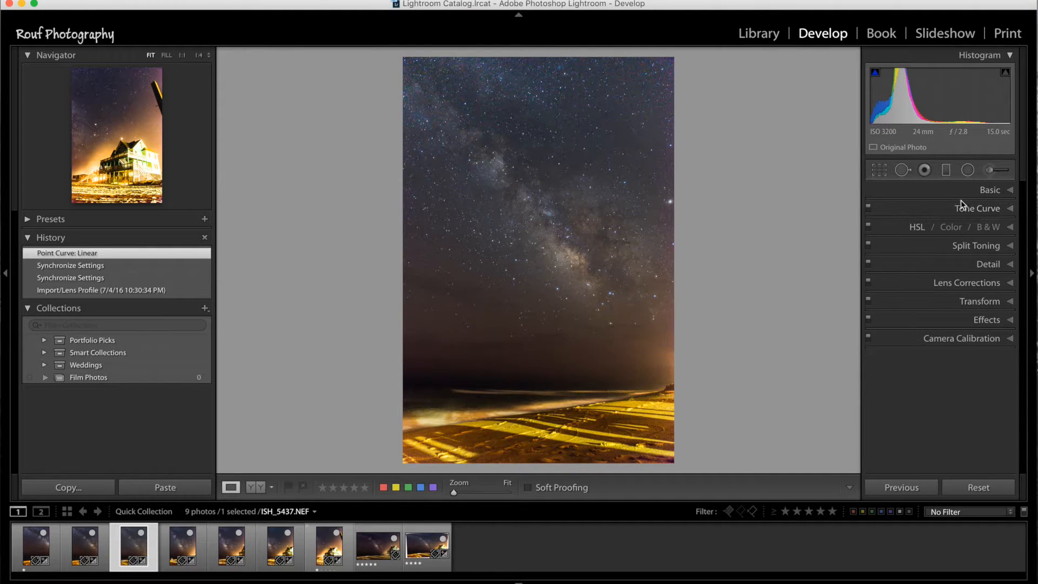
click(987, 209)
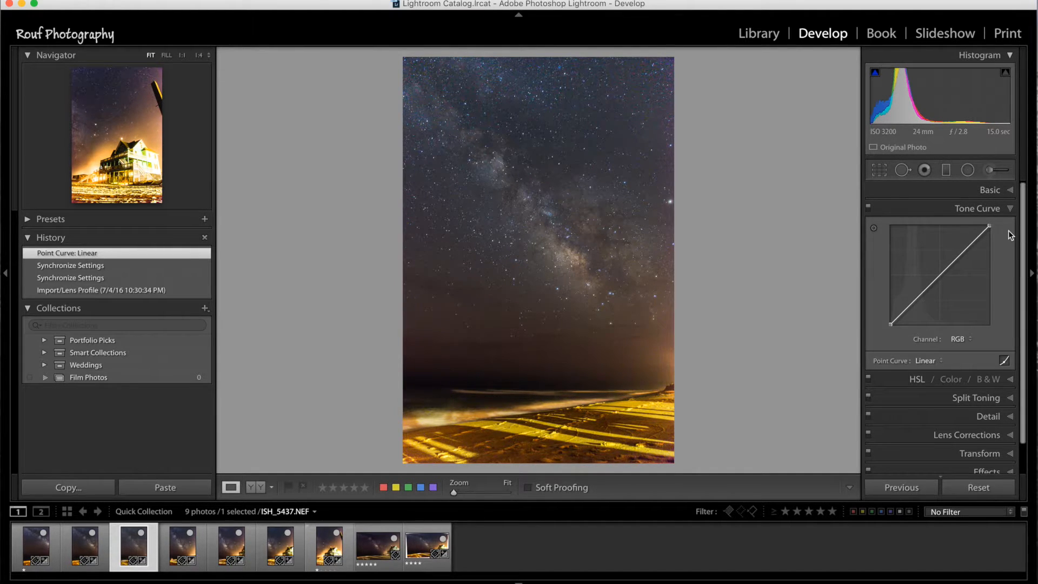
key(super+z)
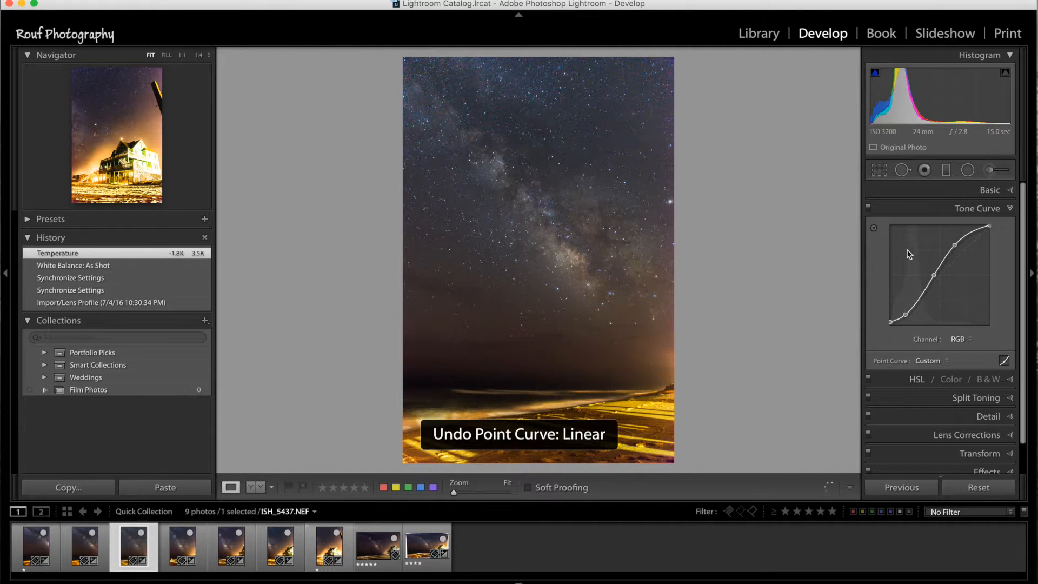
Disable and re-enable the Tone Curve adjustment to compare its effect on the photo
click(869, 206)
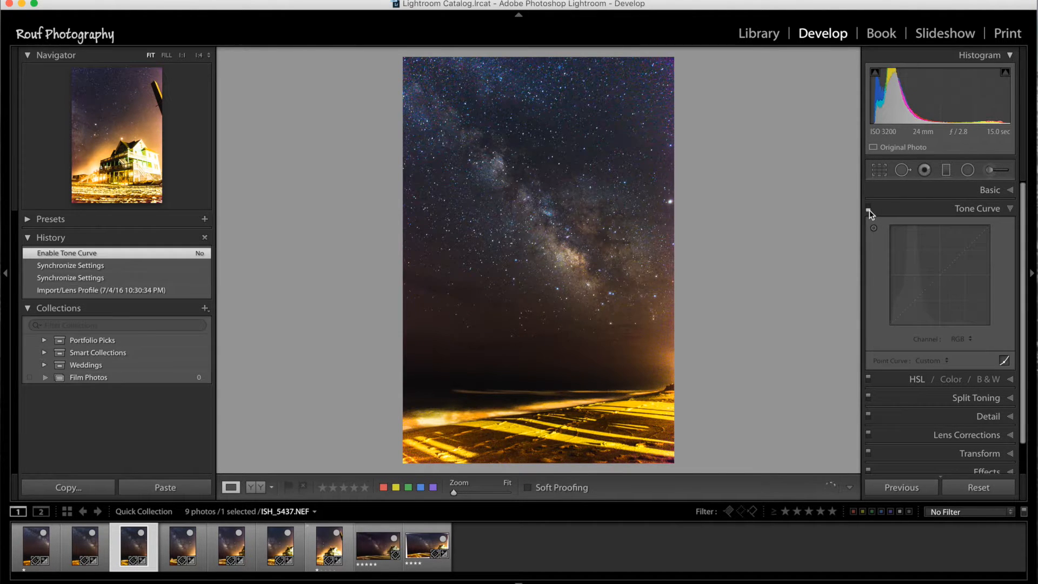
click(869, 206)
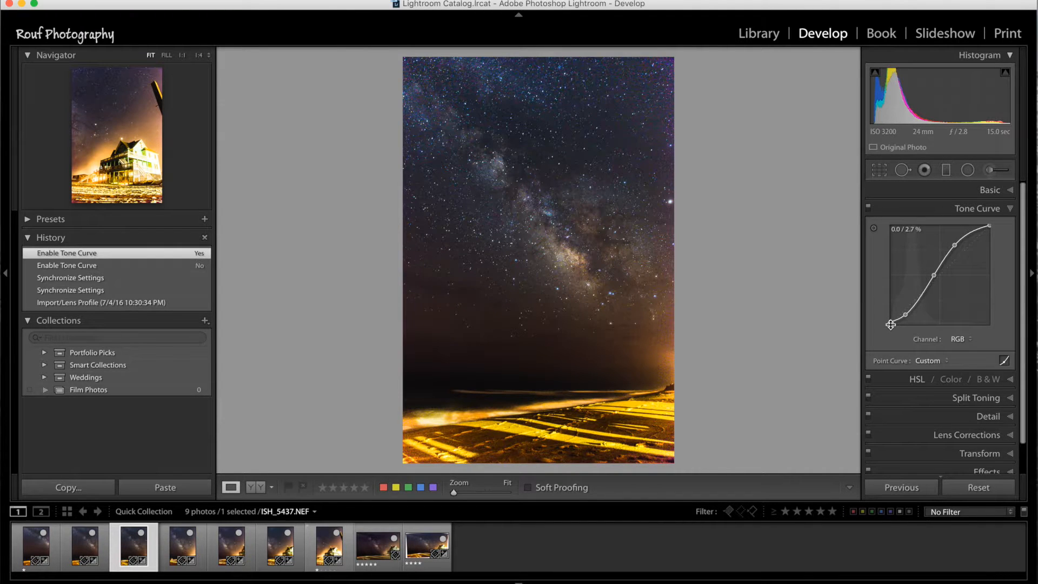
Try lowering the shadow point and moving the midtone point to about 36.1/33.7 % on the tone curve, and restore the Enable Tone Curve: Yes state
click(905, 317)
drag(906, 315, 904, 315)
drag(904, 315, 904, 317)
drag(934, 275, 926, 291)
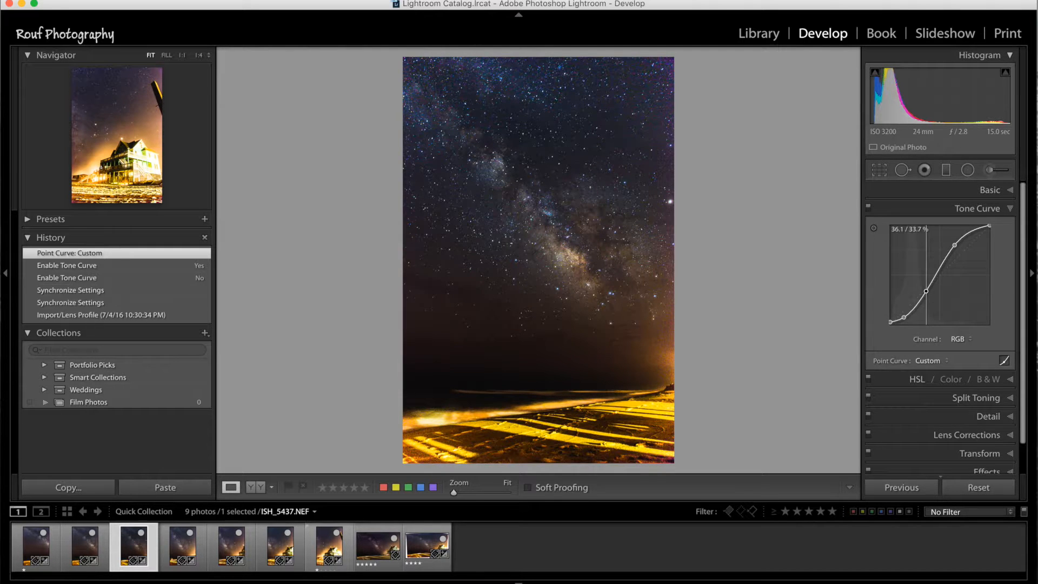
drag(927, 291, 926, 291)
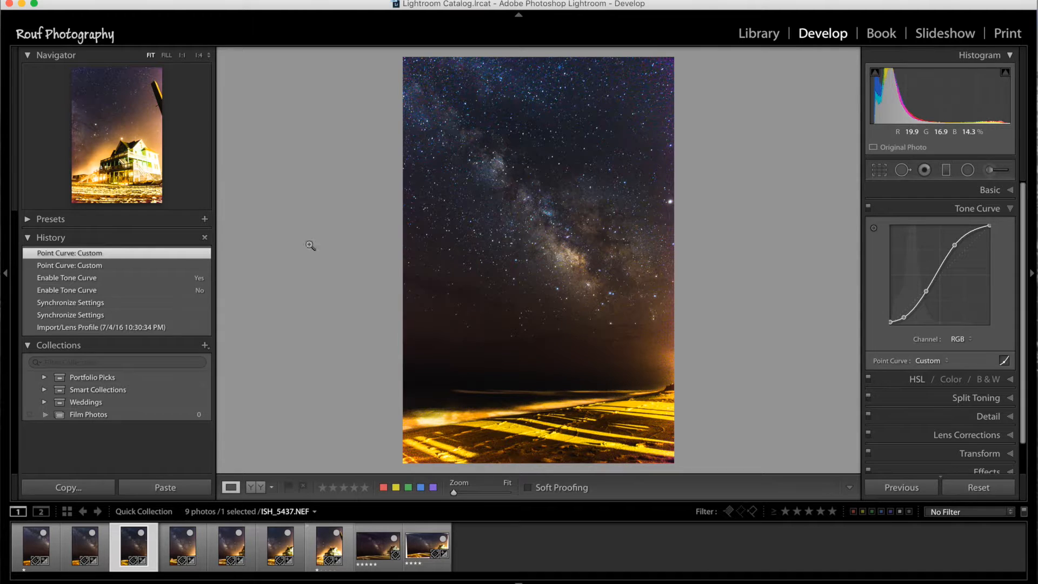
click(183, 281)
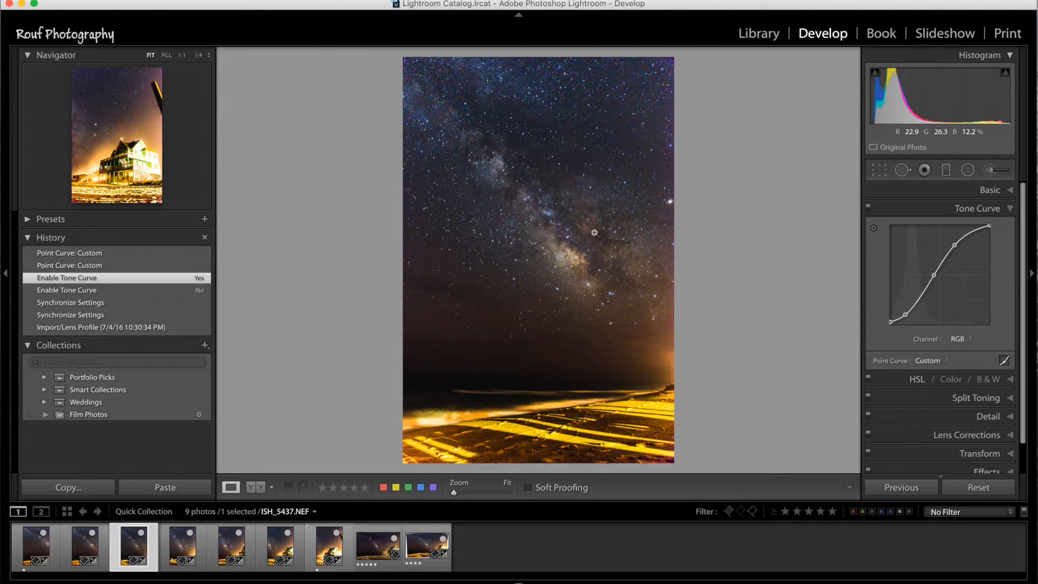
Toggle the tone curve off and on to compare the photo, and examine the HSL luminance and Split Toning settings
click(870, 208)
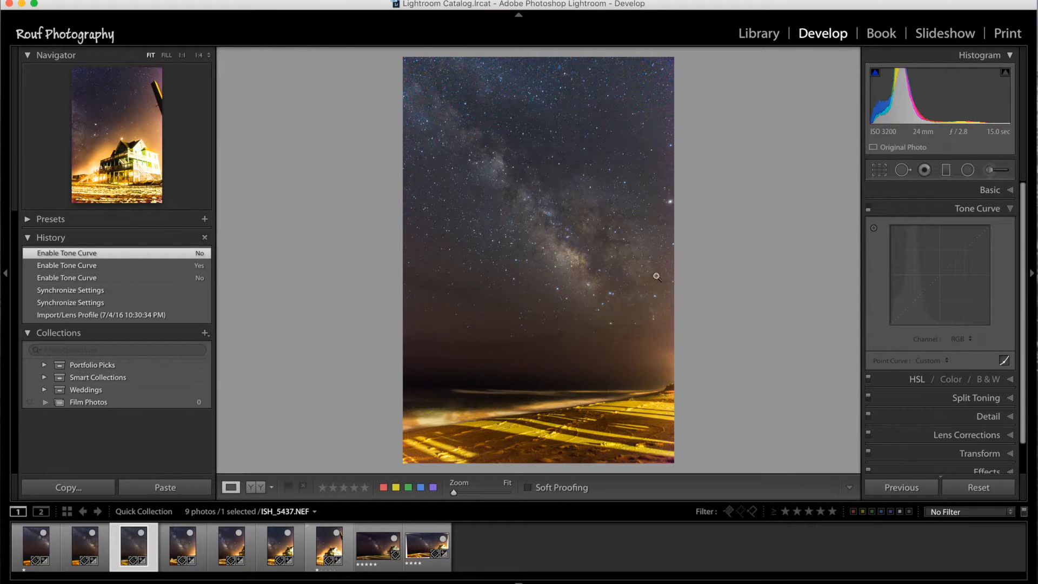
click(869, 210)
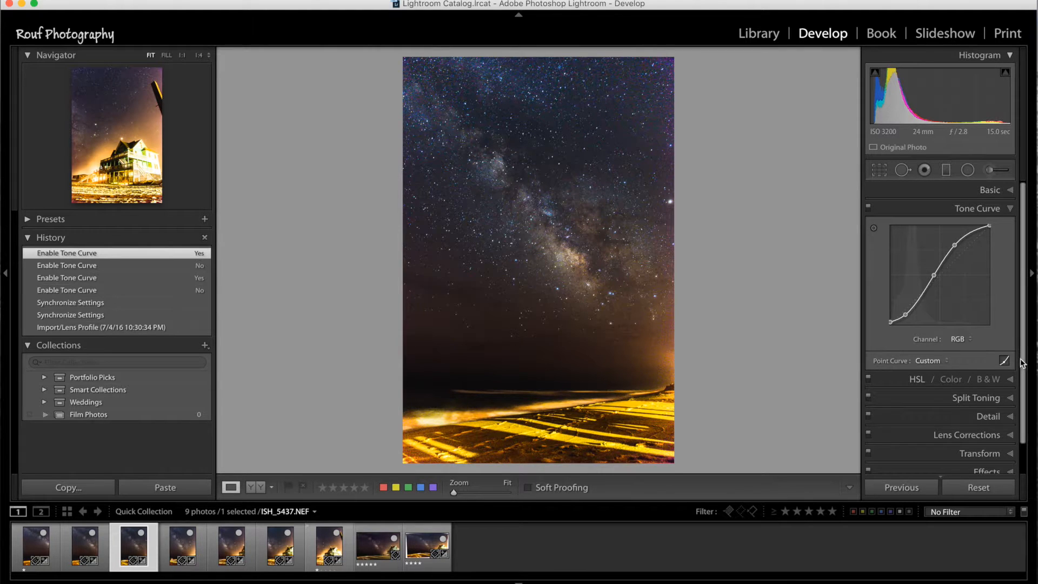
click(916, 379)
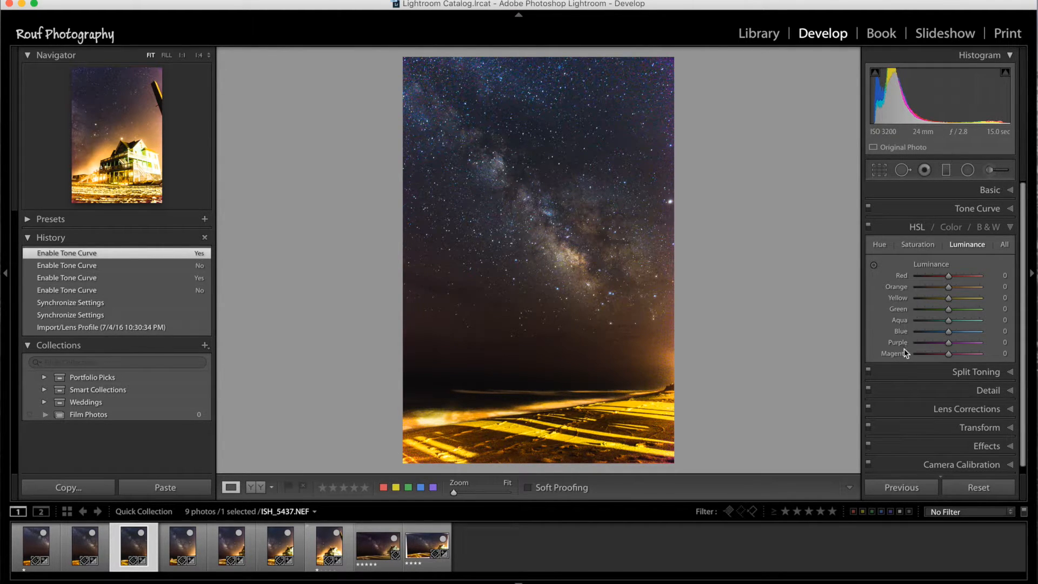
click(913, 370)
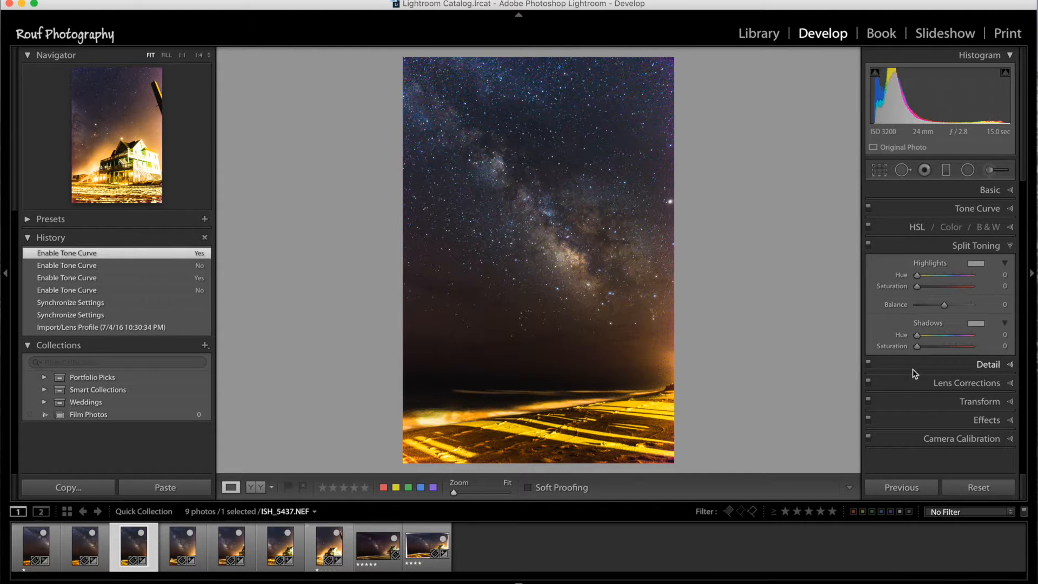
Examine the Sharpening and Noise Reduction settings in the Detail adjustments
click(915, 372)
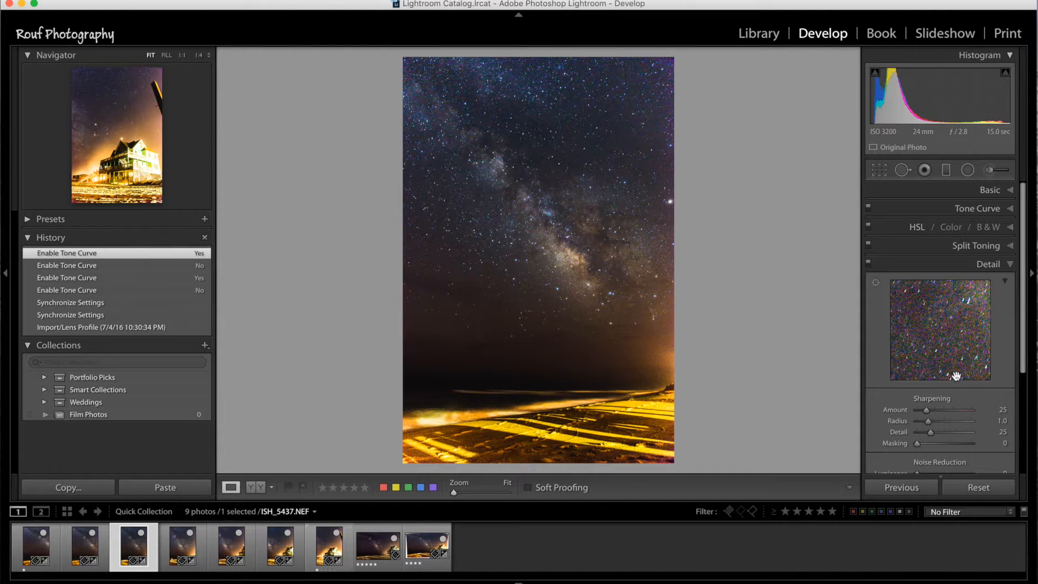
click(1022, 388)
drag(1019, 388, 1019, 454)
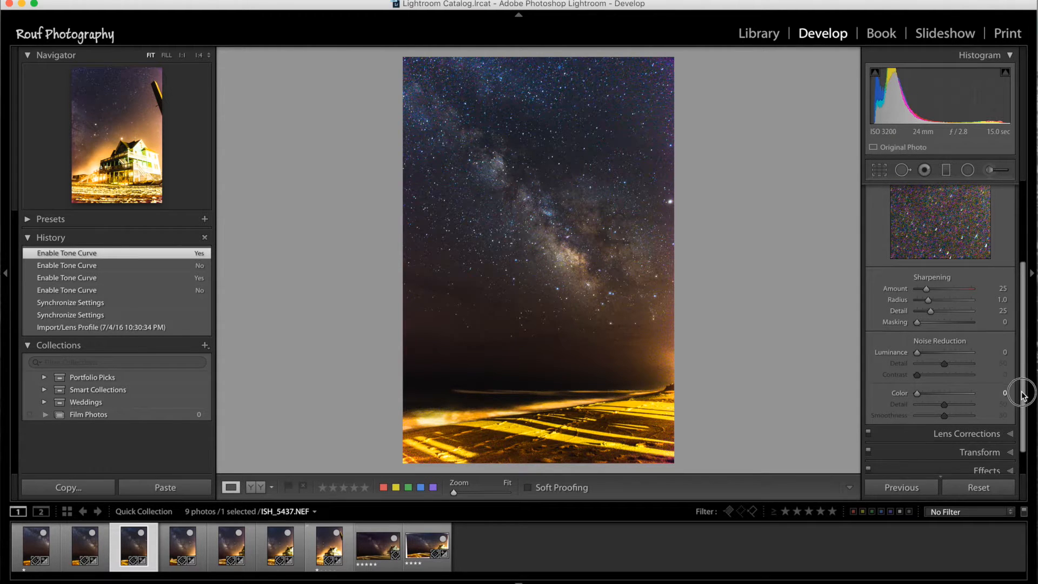
drag(1024, 389, 1022, 408)
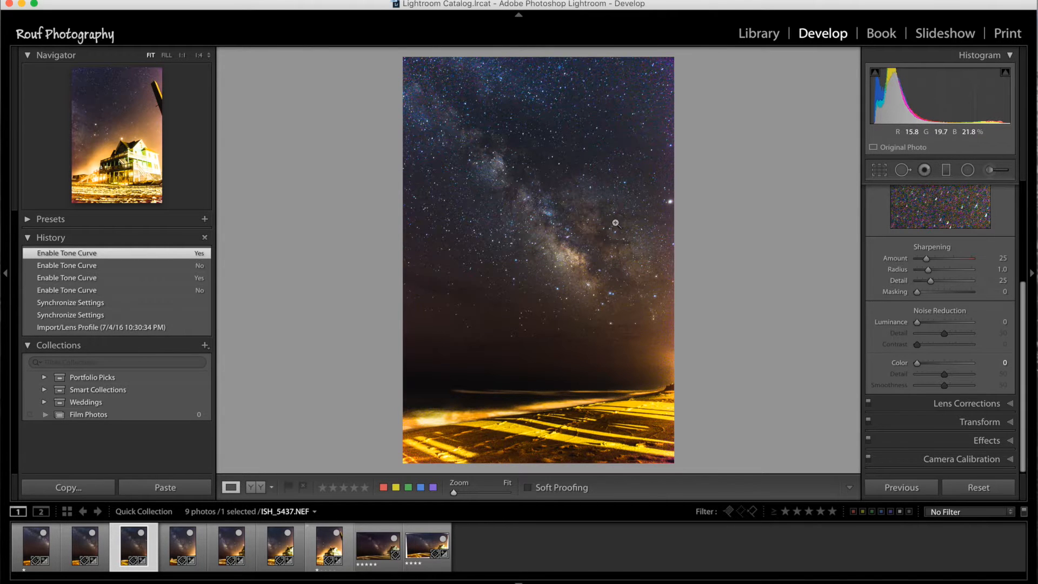
Examine the Lens Corrections profile, the Transform settings and the Effects settings of the frame
click(935, 404)
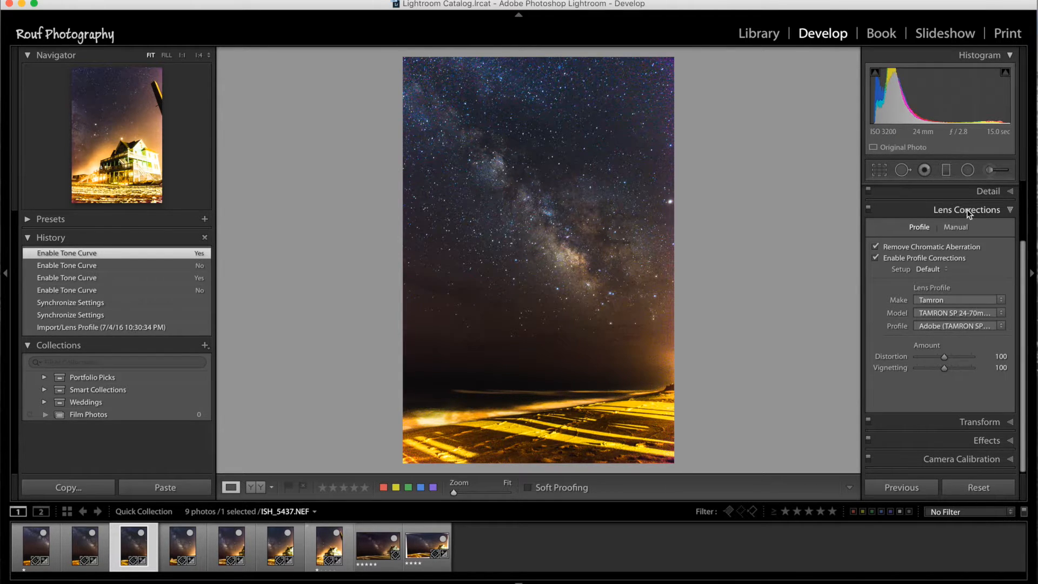
click(922, 214)
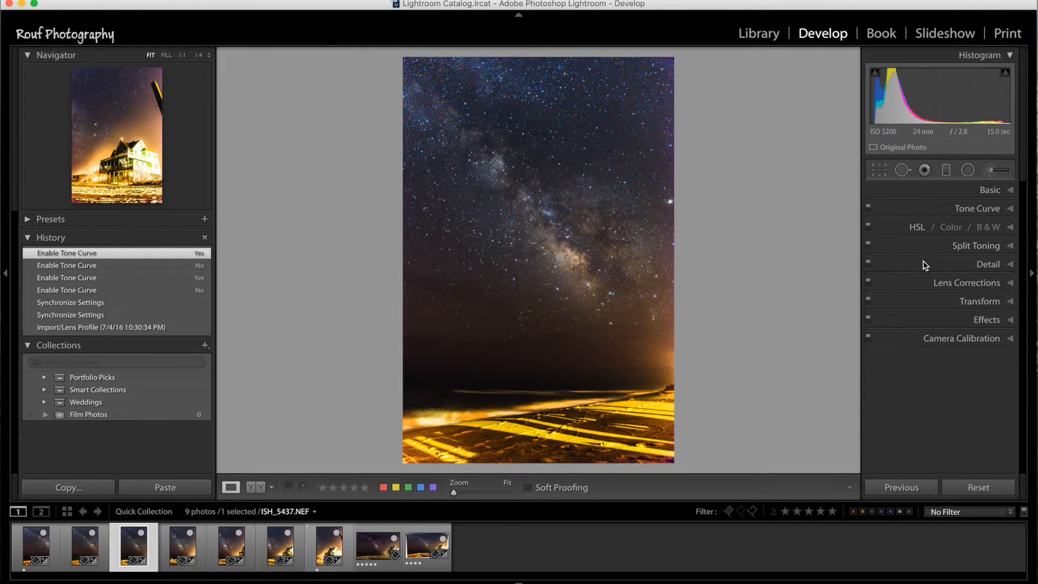
click(970, 304)
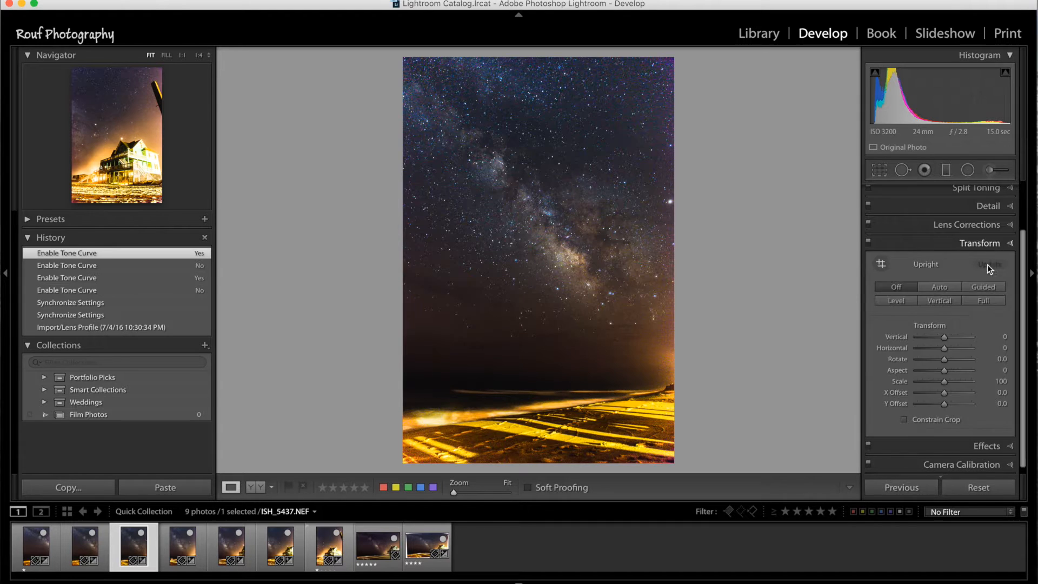
click(991, 253)
click(972, 319)
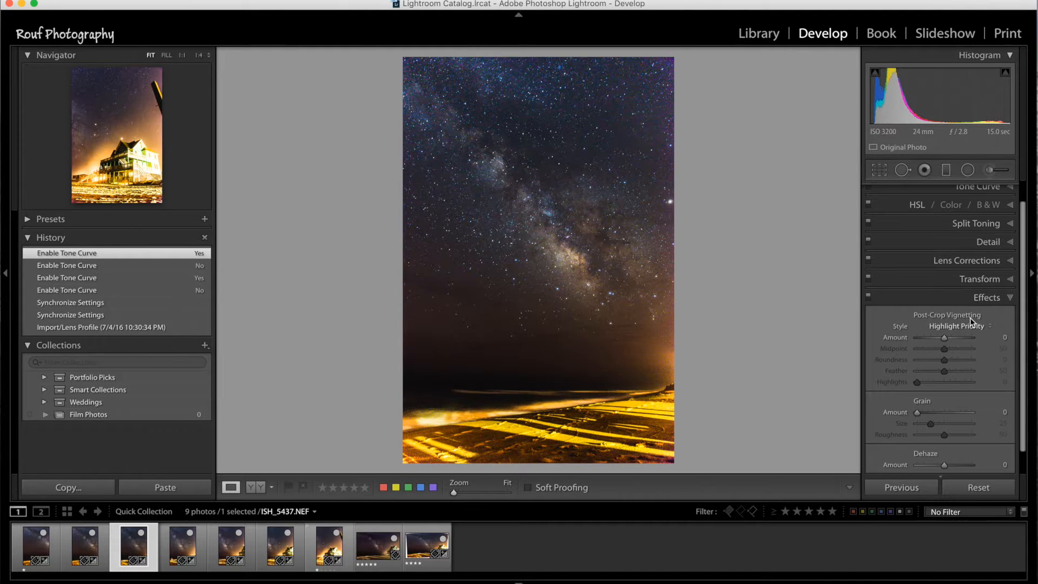
drag(1020, 343, 1018, 352)
click(982, 277)
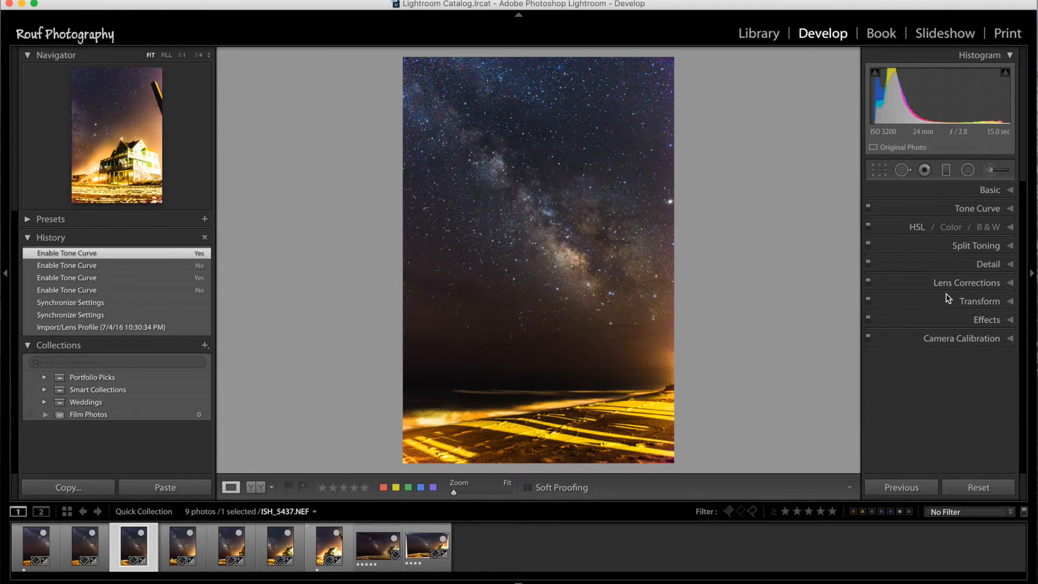
Try the Camera Landscape, Camera Landscape v2 and Camera Vivid calibration profiles, and restore the Enable Tone Curve: Yes history state
click(968, 335)
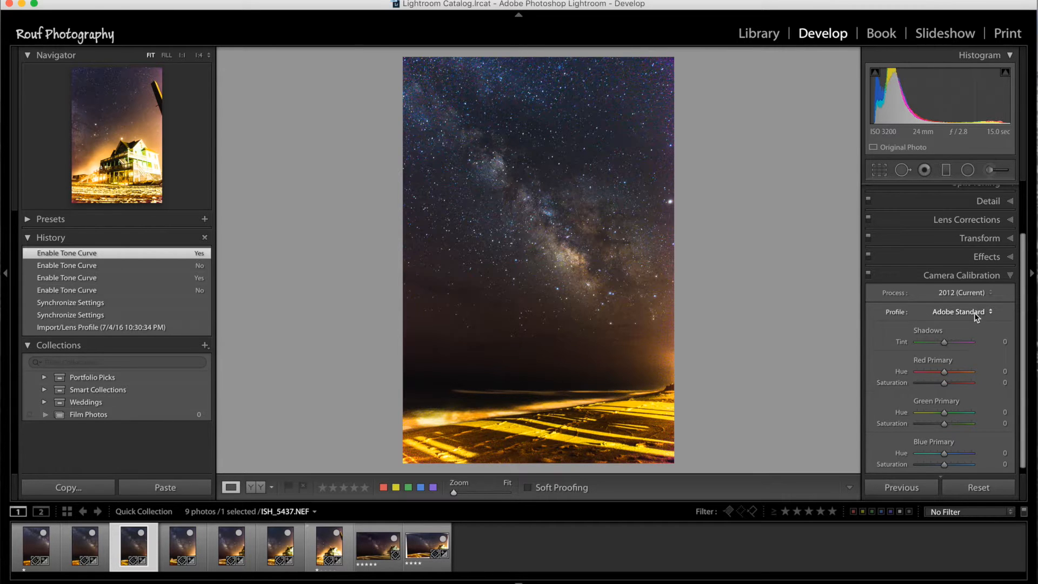
click(983, 314)
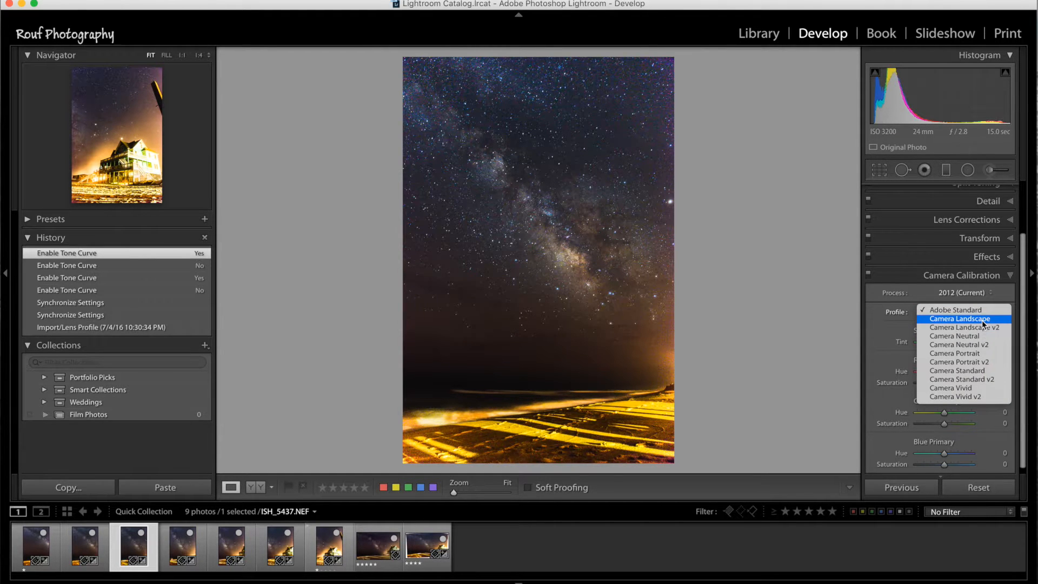
click(988, 320)
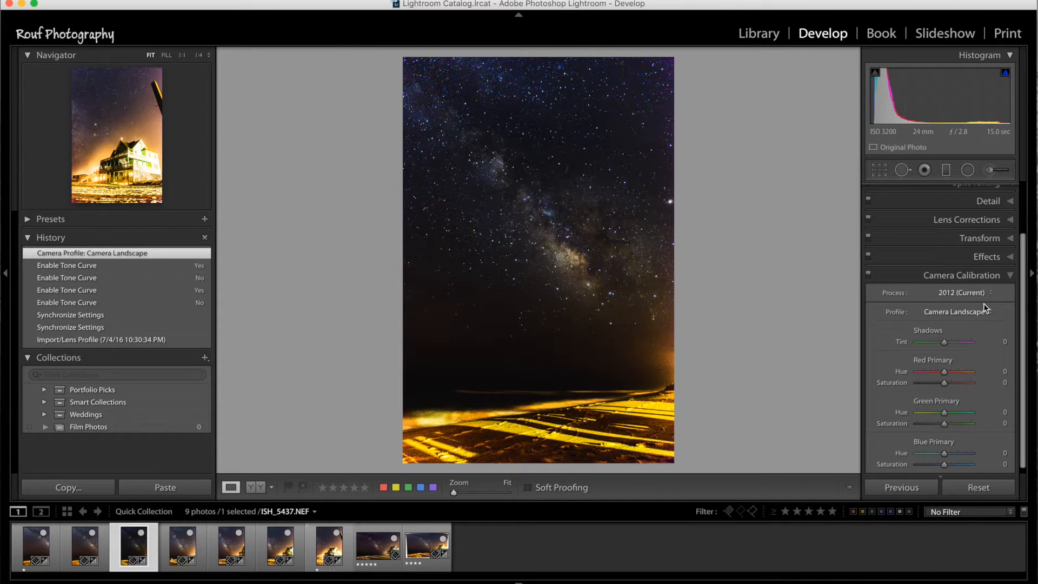
click(982, 318)
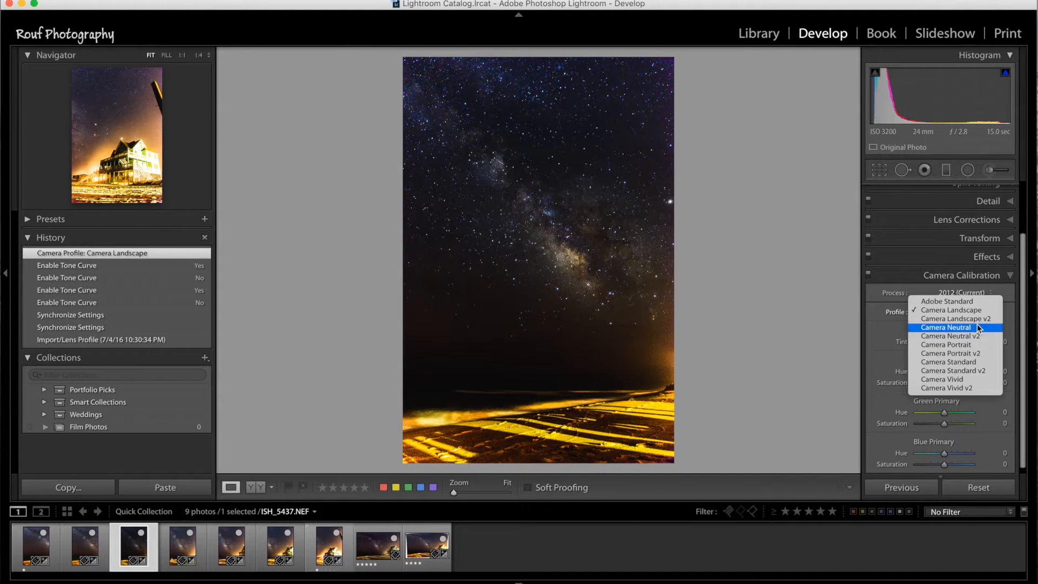
click(979, 319)
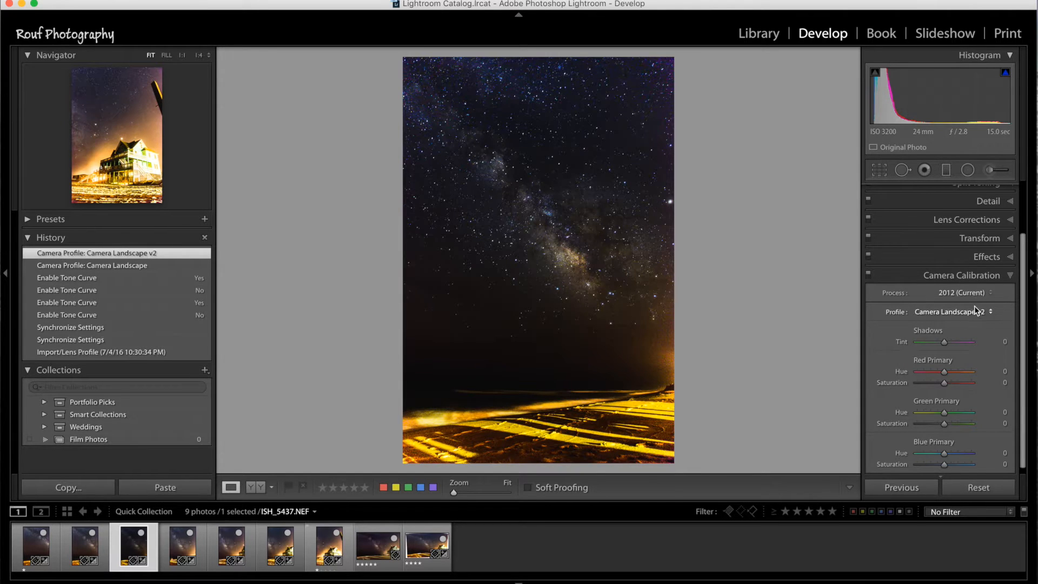
click(973, 308)
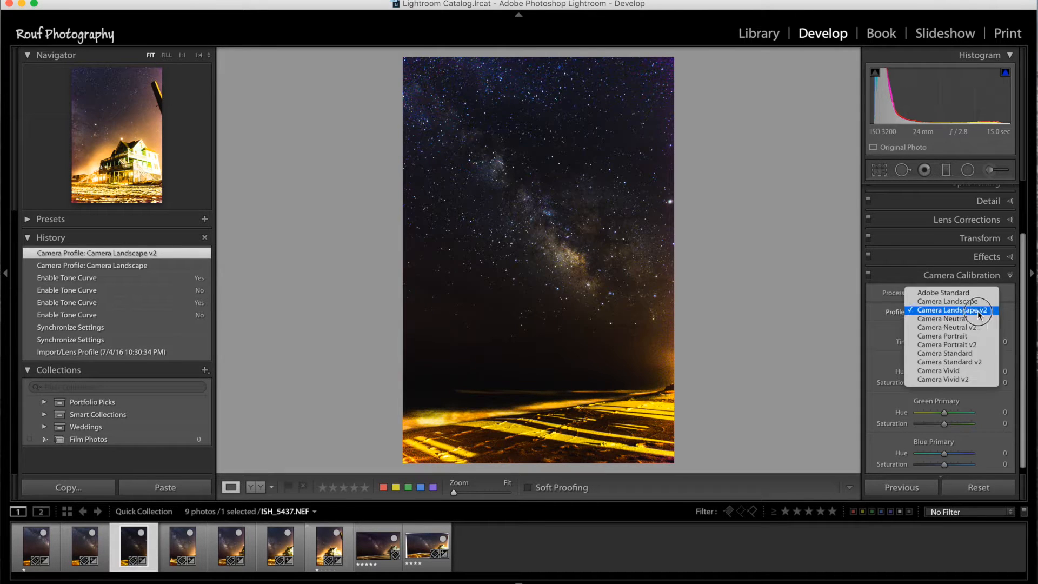
click(967, 371)
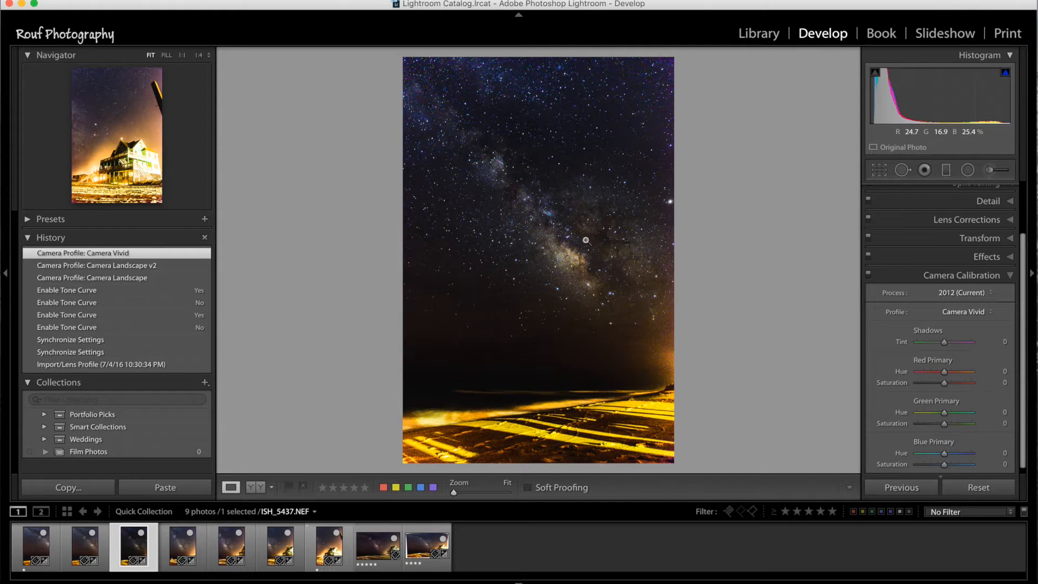
click(156, 291)
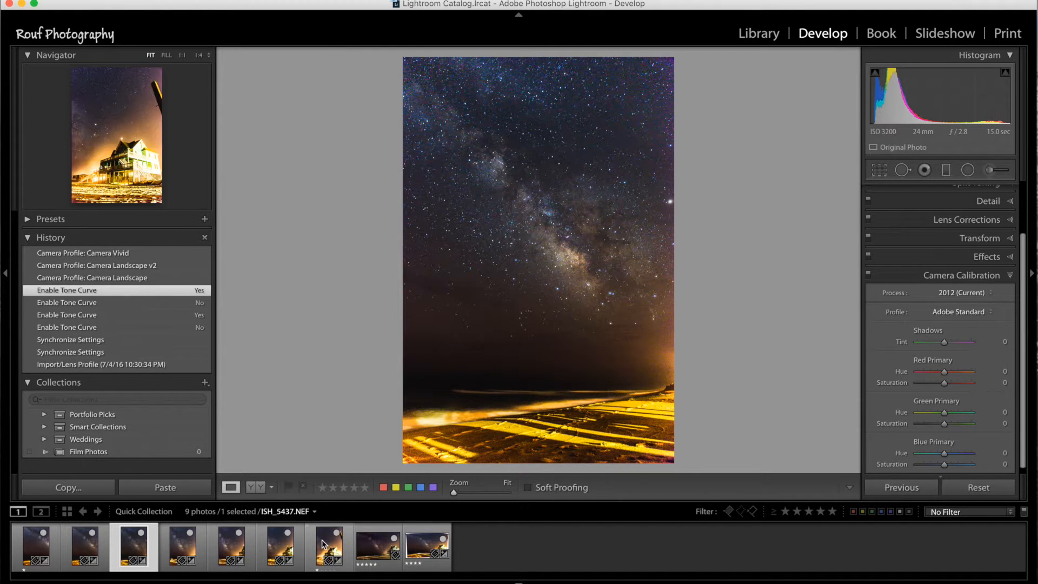
Select all seven portrait frames from the first to the house frame and start a Panorama photo merge
click(37, 554)
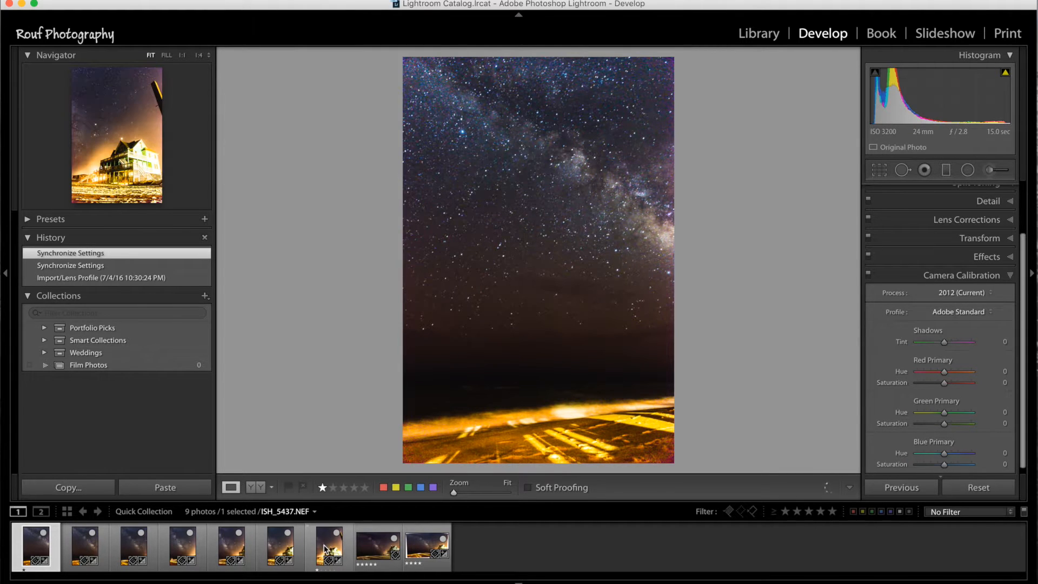
click(330, 541)
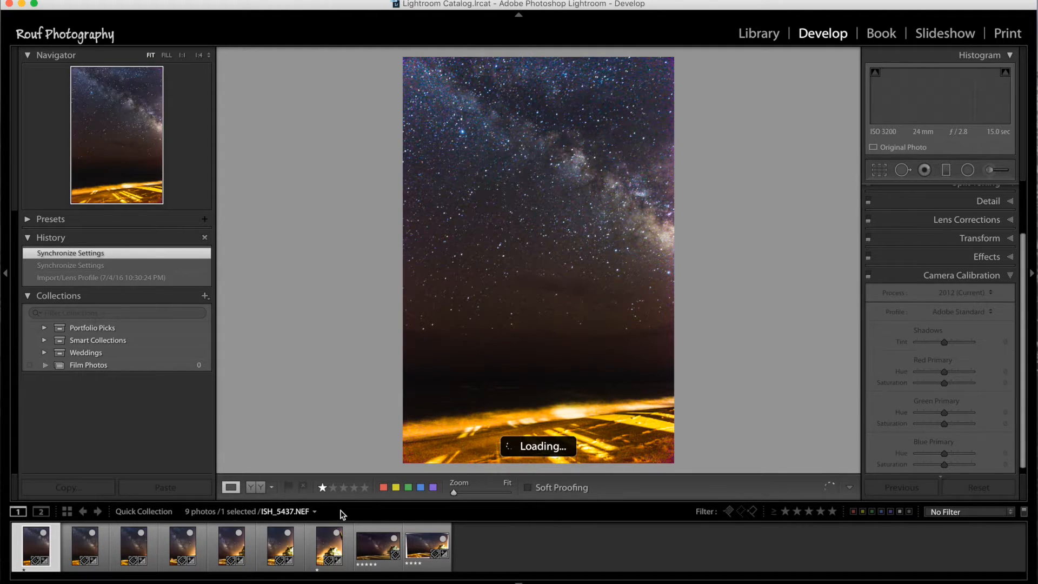
click(326, 541)
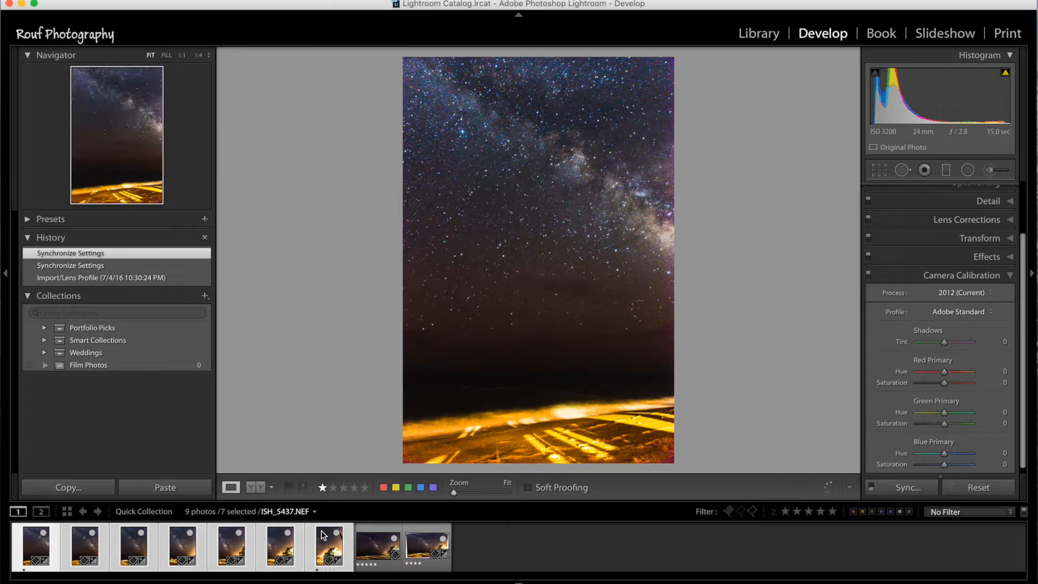
right_click(326, 541)
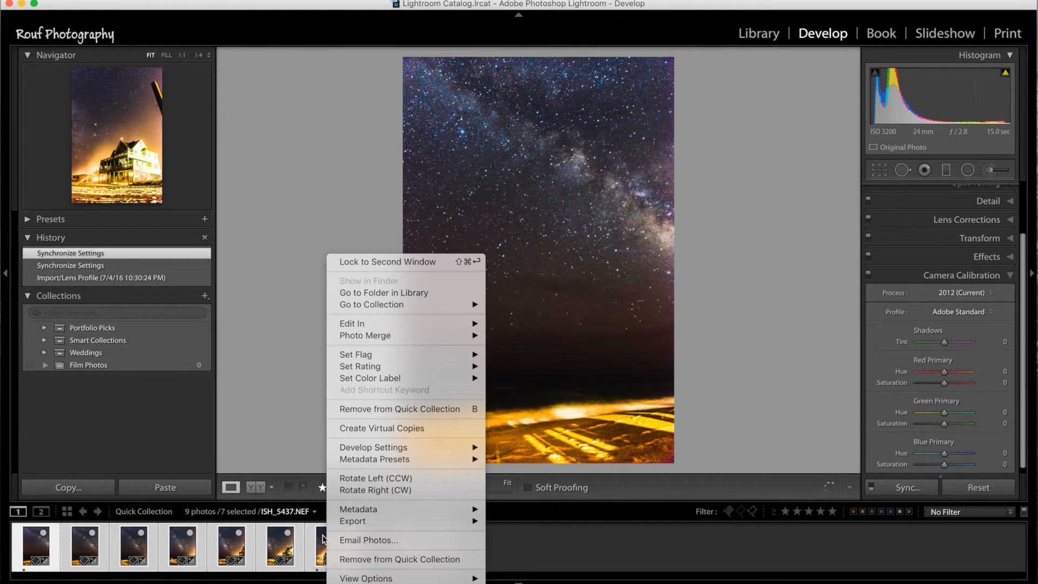
mouse_move(442, 337)
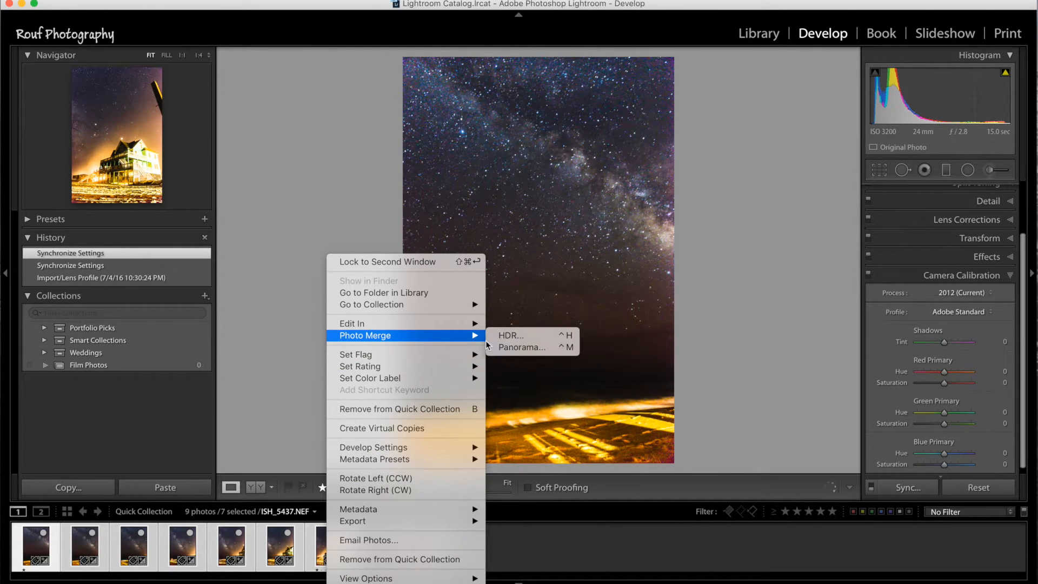
click(536, 347)
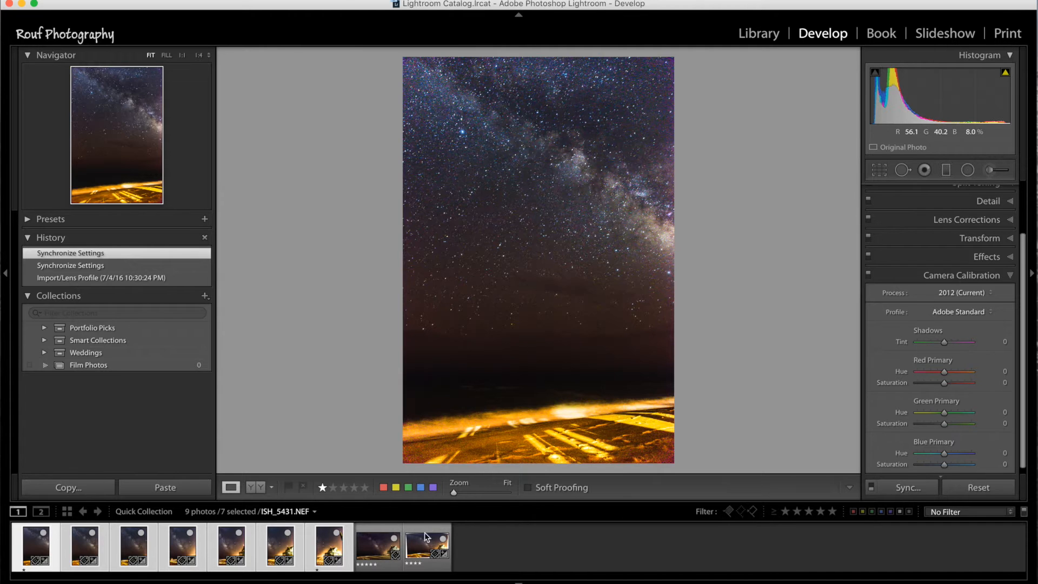
Select the stitched panorama ISH_5431-Pano.dng and look over its available external editors without choosing one
click(422, 546)
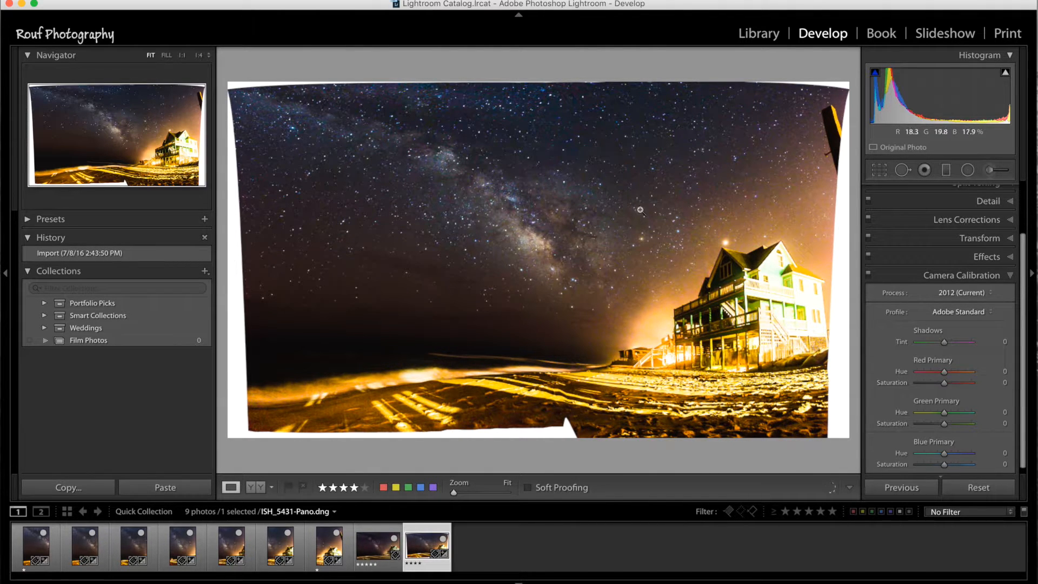
right_click(421, 550)
mouse_move(501, 328)
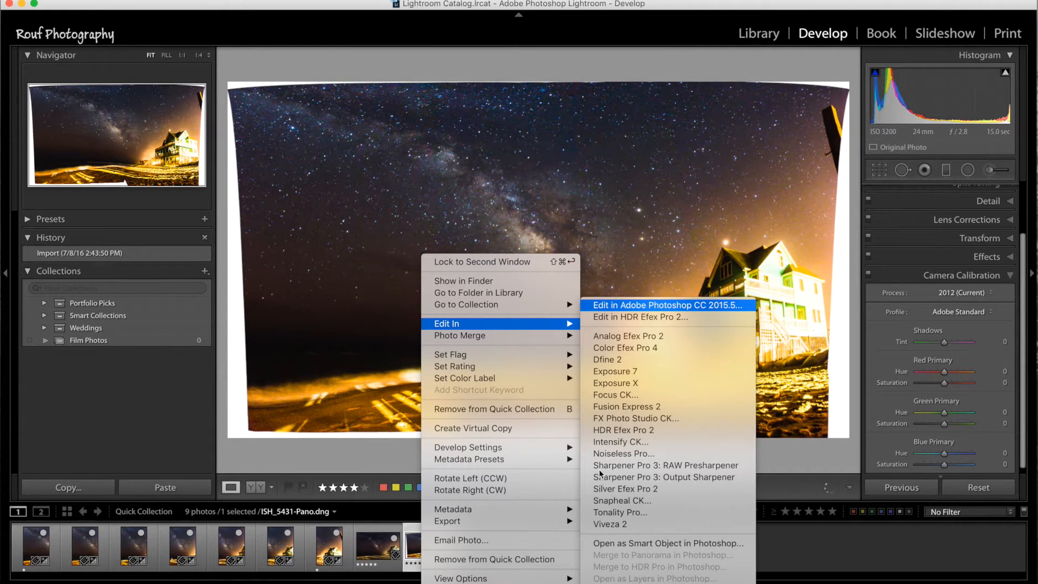
click(401, 530)
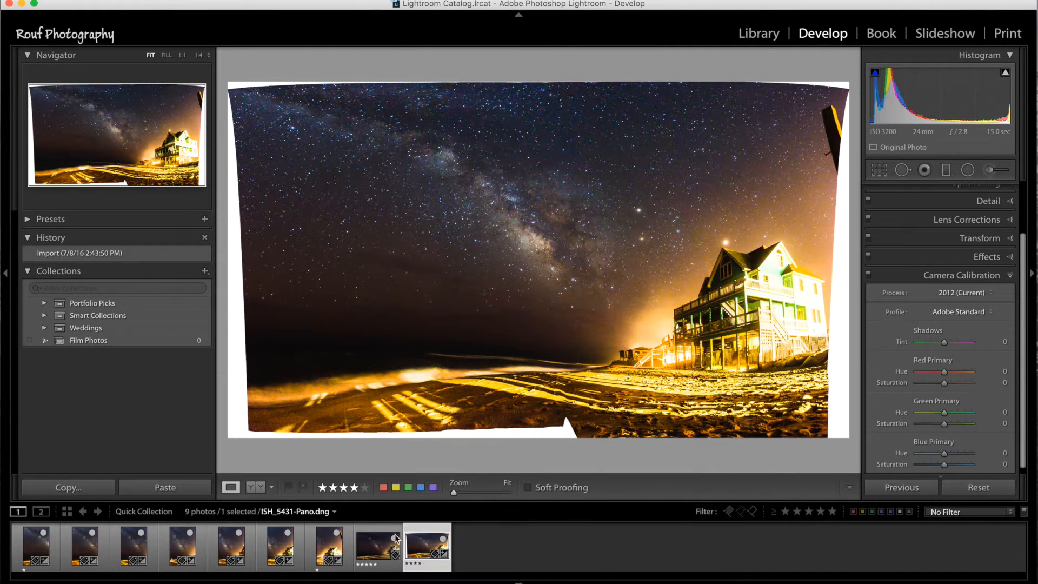
Select the finished panorama ISH_5431-Pano-Edit.tif and send it for editing in Adobe Photoshop CC 2015.5
click(377, 546)
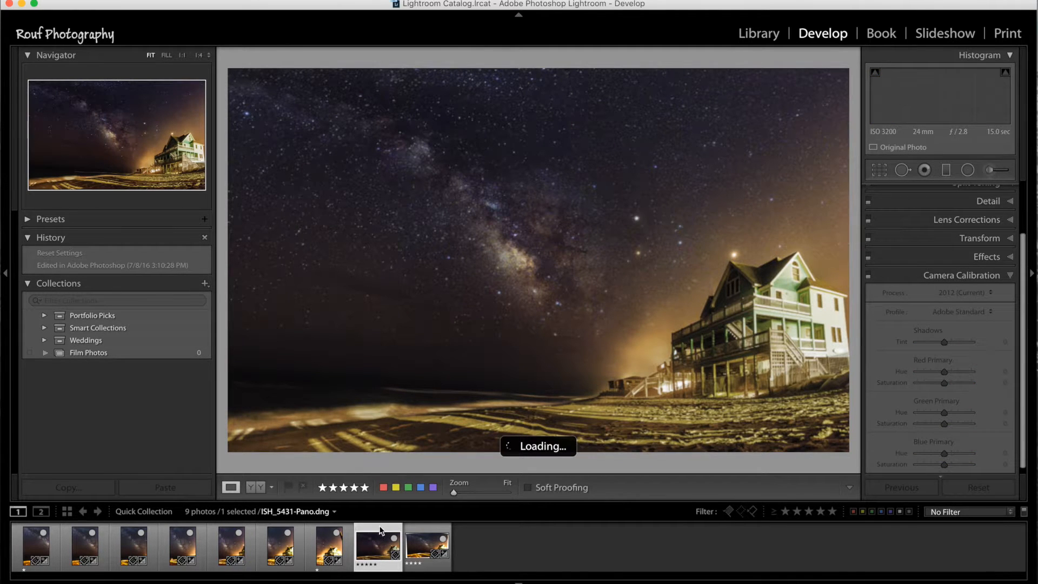
click(381, 536)
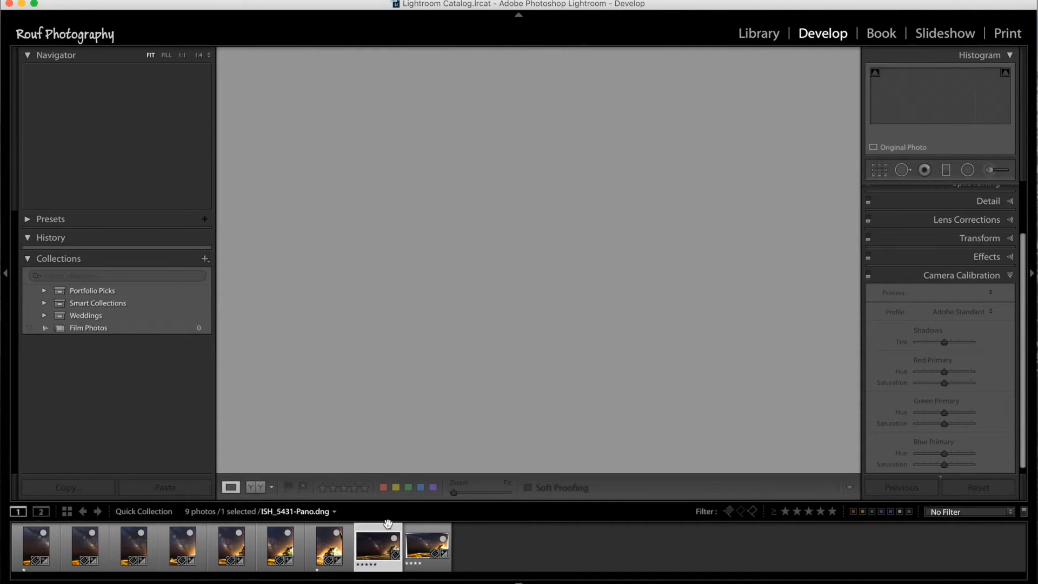
right_click(382, 533)
mouse_move(459, 325)
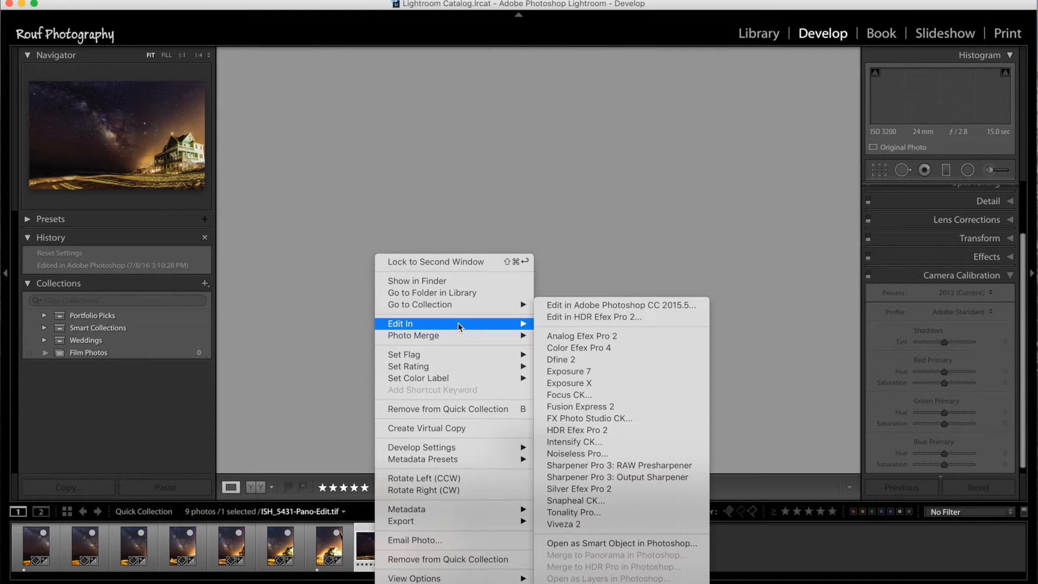
click(579, 306)
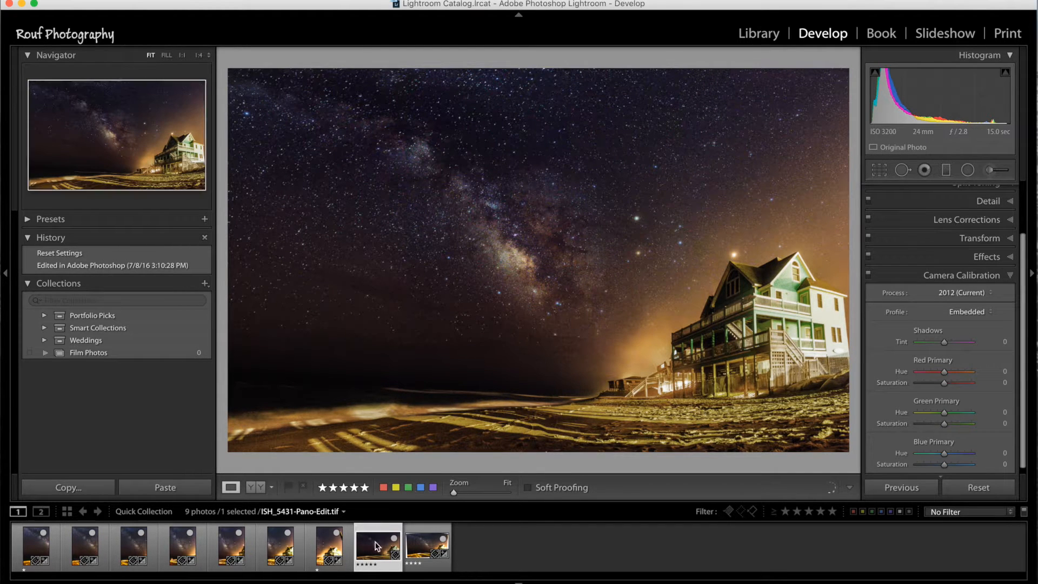
Open ISH_5431-Pano-Edit.tif in Adobe Photoshop CC 2015.5 with the Edit Original option
right_click(371, 543)
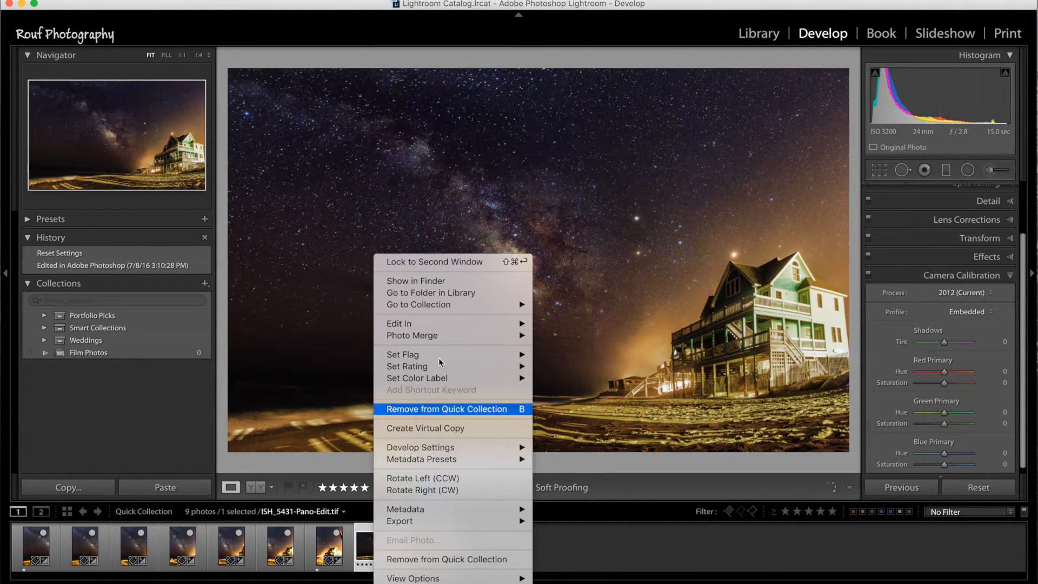
mouse_move(494, 327)
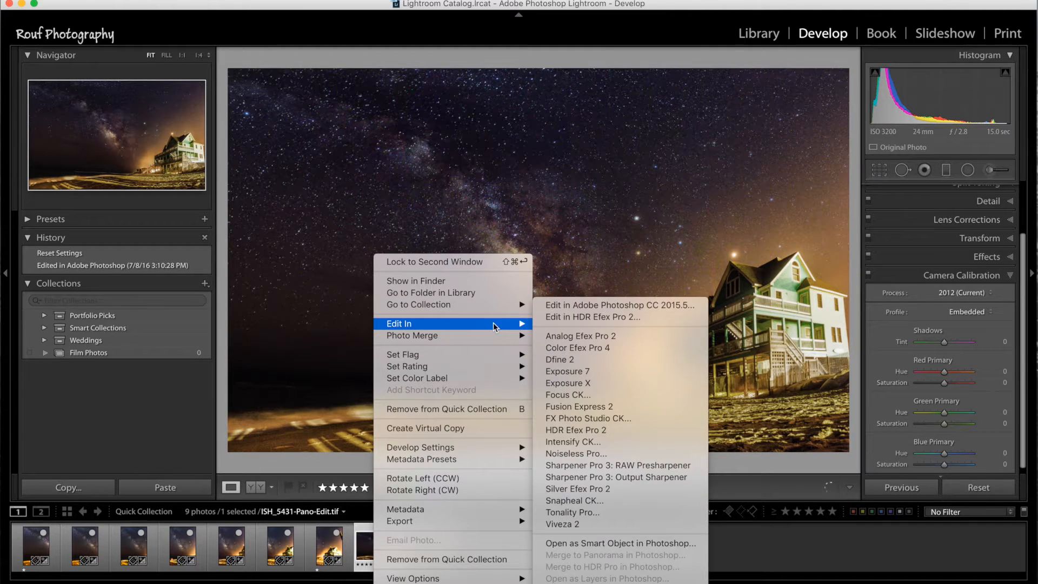
click(565, 306)
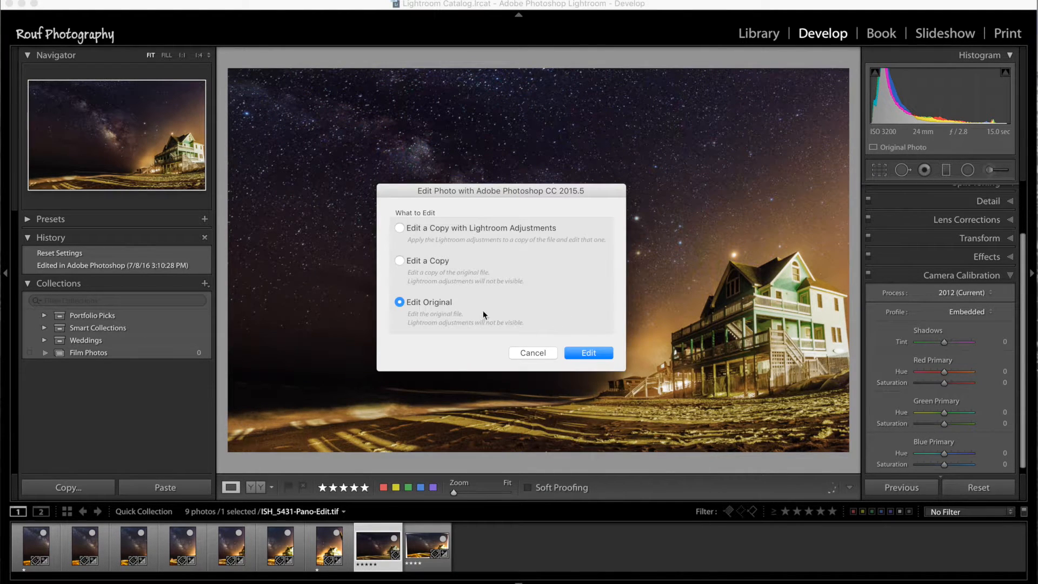
click(574, 355)
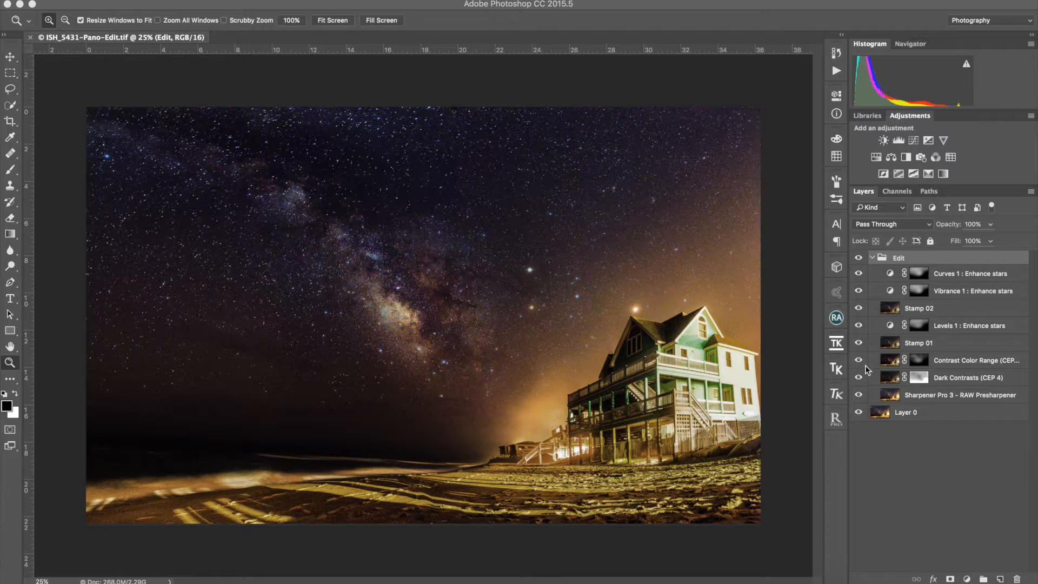
Compare the panorama with and without the Edit group against Layer 0, leaving all layers shown
click(860, 259)
click(859, 259)
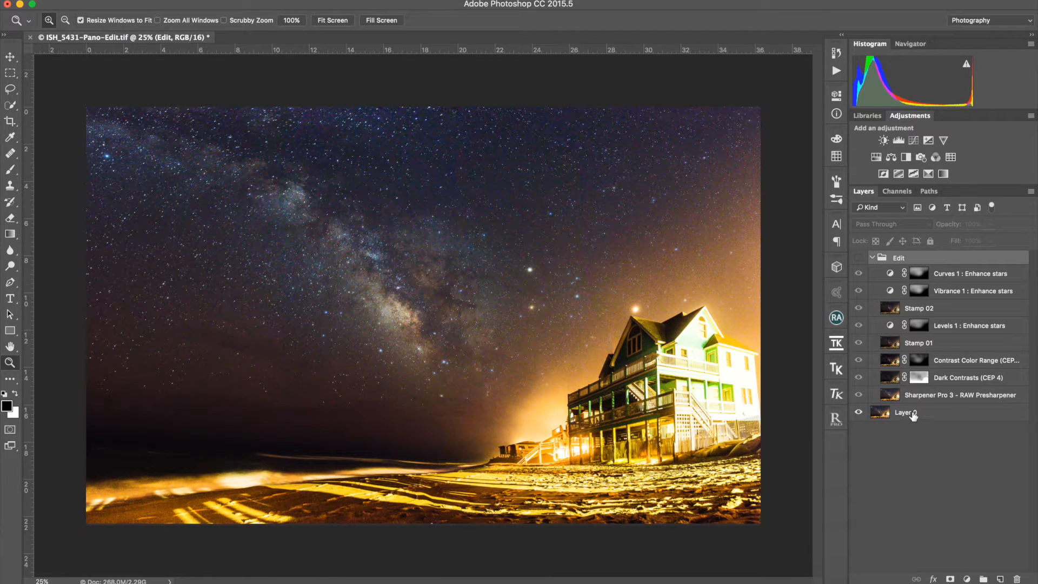
click(913, 414)
click(860, 259)
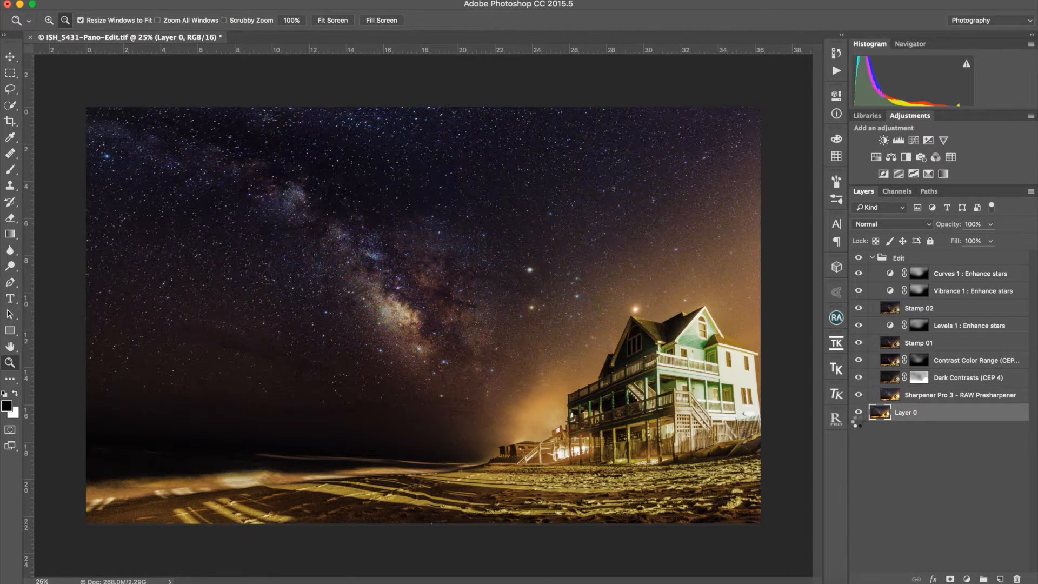
alt+click(858, 413)
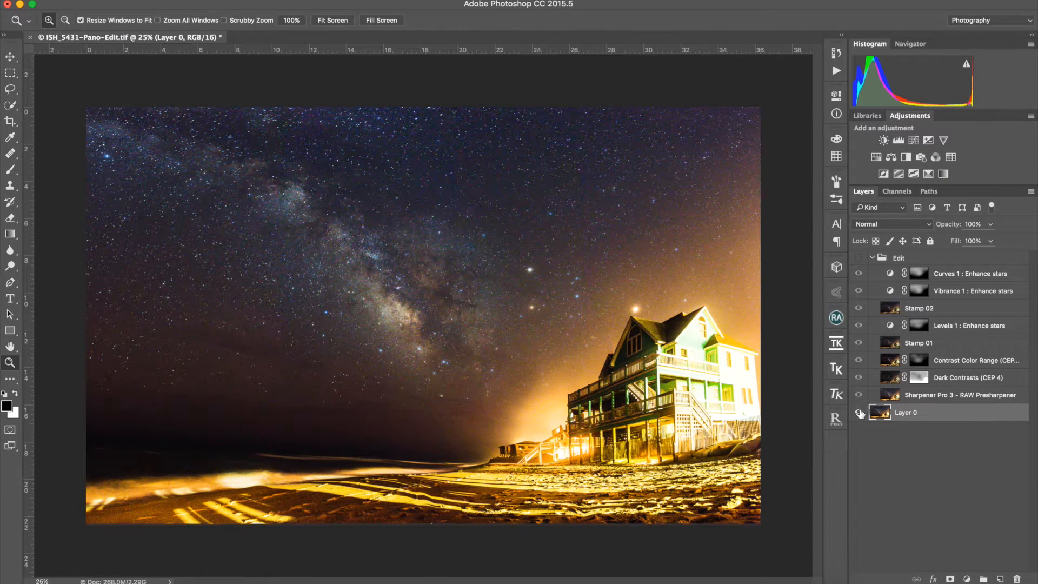
alt+click(859, 410)
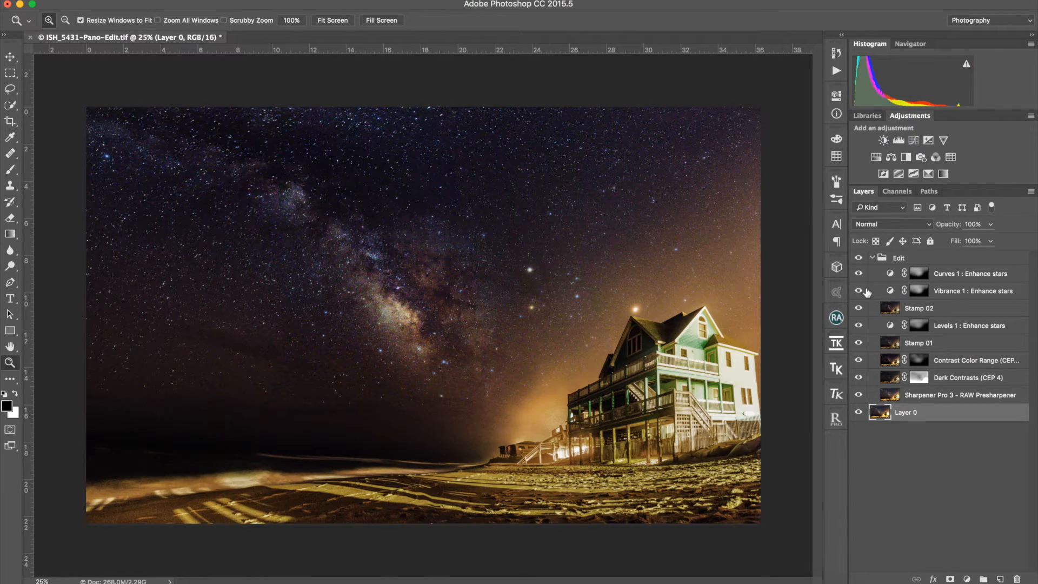
Hide every layer inside the Edit group, from Curves 1 : Enhance stars down to Sharpener Pro 3 - RAW Presharpener
click(859, 274)
click(859, 291)
click(859, 326)
click(859, 309)
click(859, 343)
click(858, 360)
click(859, 377)
click(859, 395)
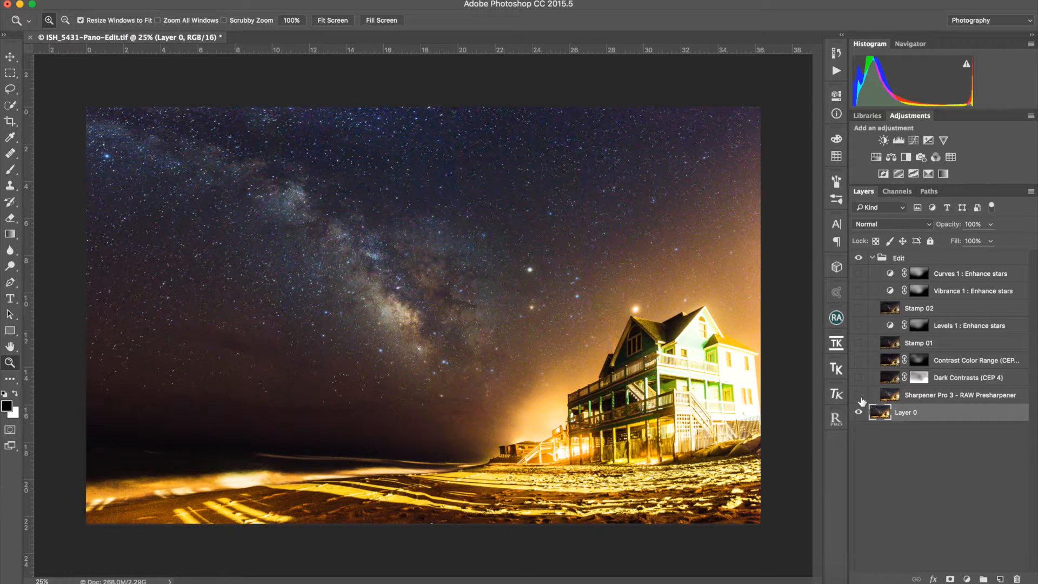
Select and show the Sharpener Pro 3 - RAW Presharpener layer, and look over the Nik Collection filters without applying one
click(925, 401)
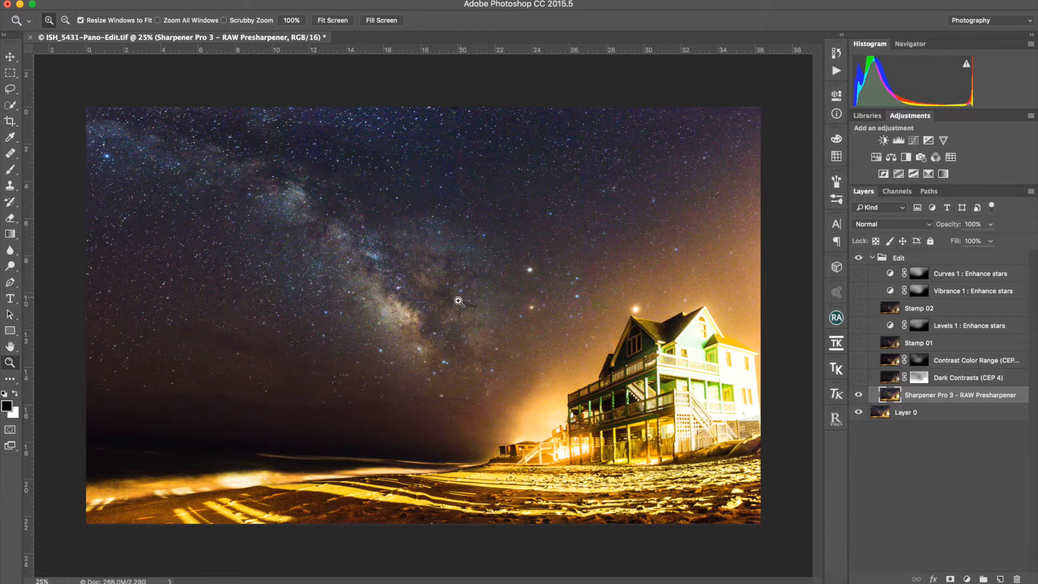
click(460, 324)
click(460, 323)
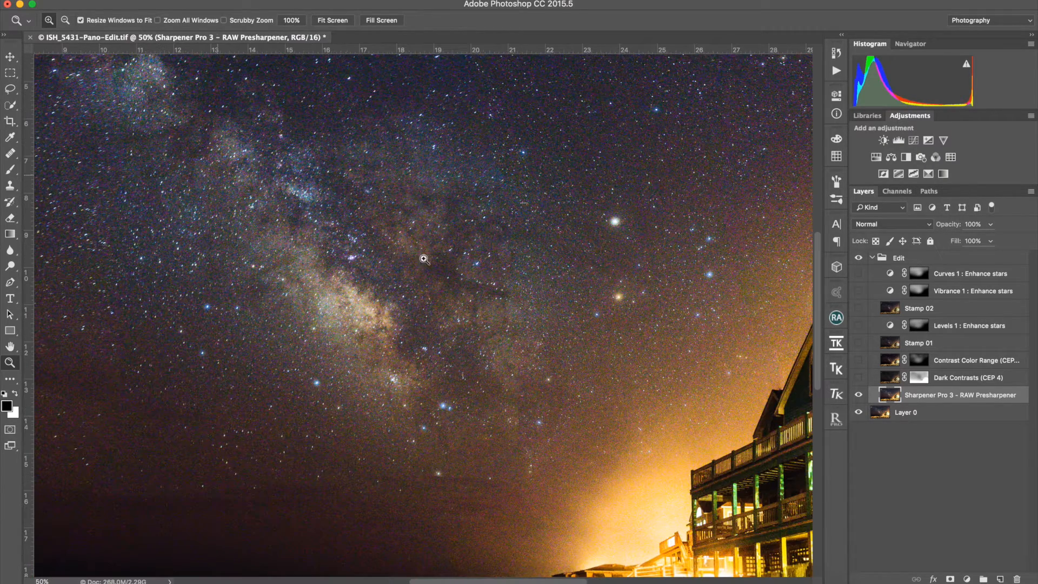
click(455, 320)
click(455, 320)
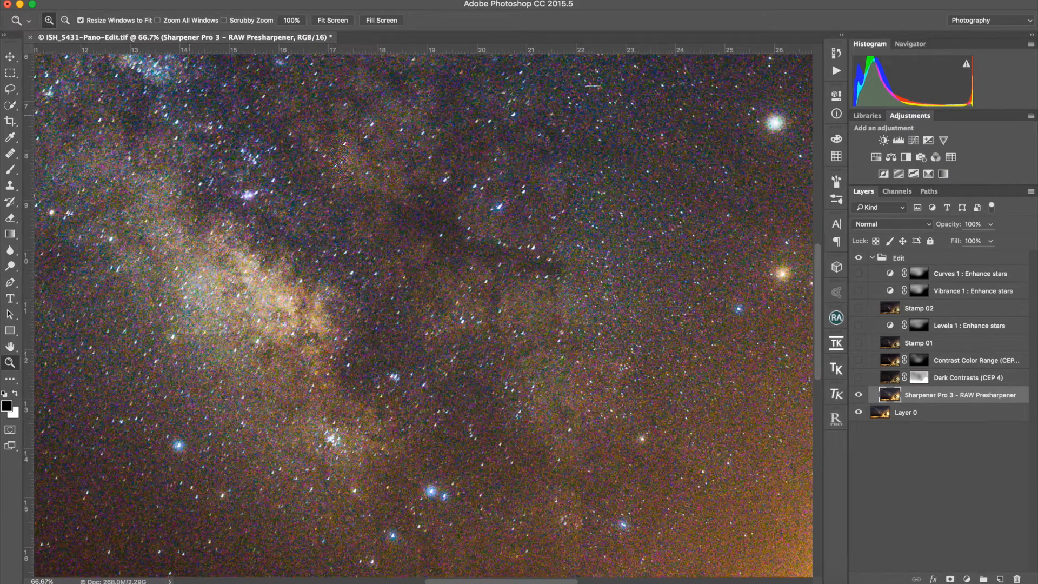
click(416, 259)
click(307, 2)
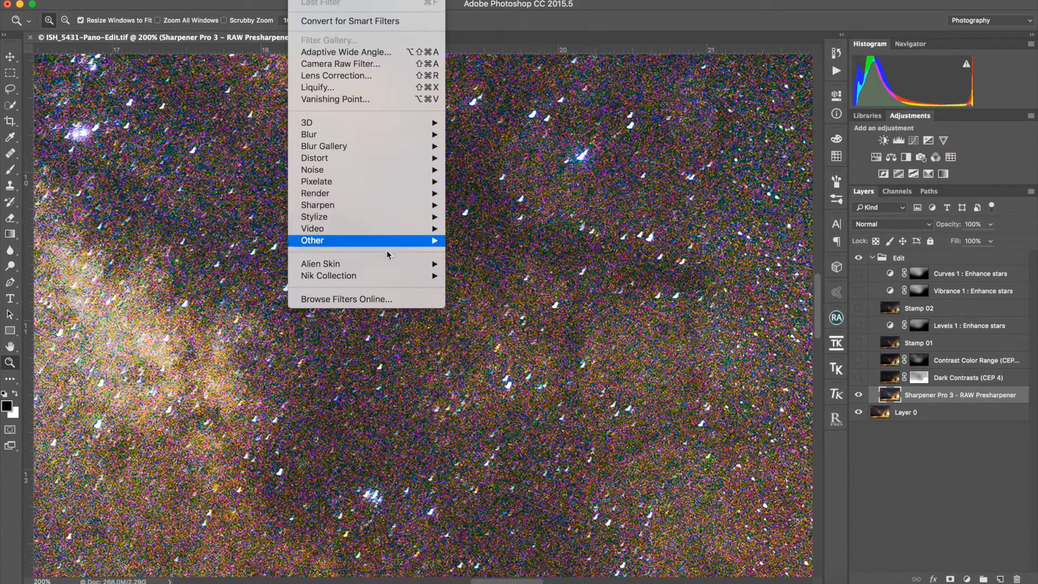
mouse_move(428, 277)
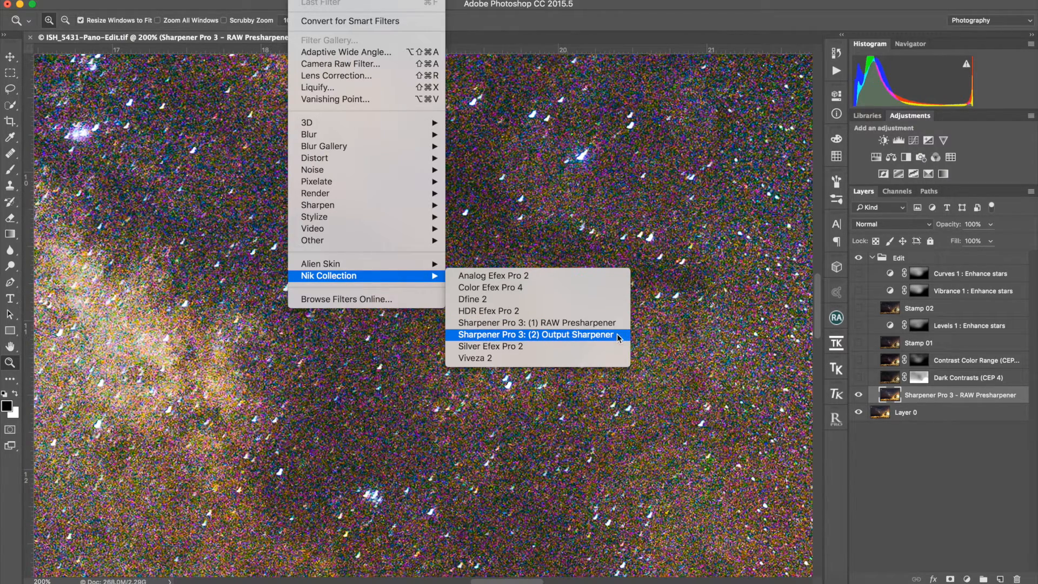
click(953, 422)
Examine the presharpened detail around the house stairs at 200% and return to the full image at 25%
click(859, 397)
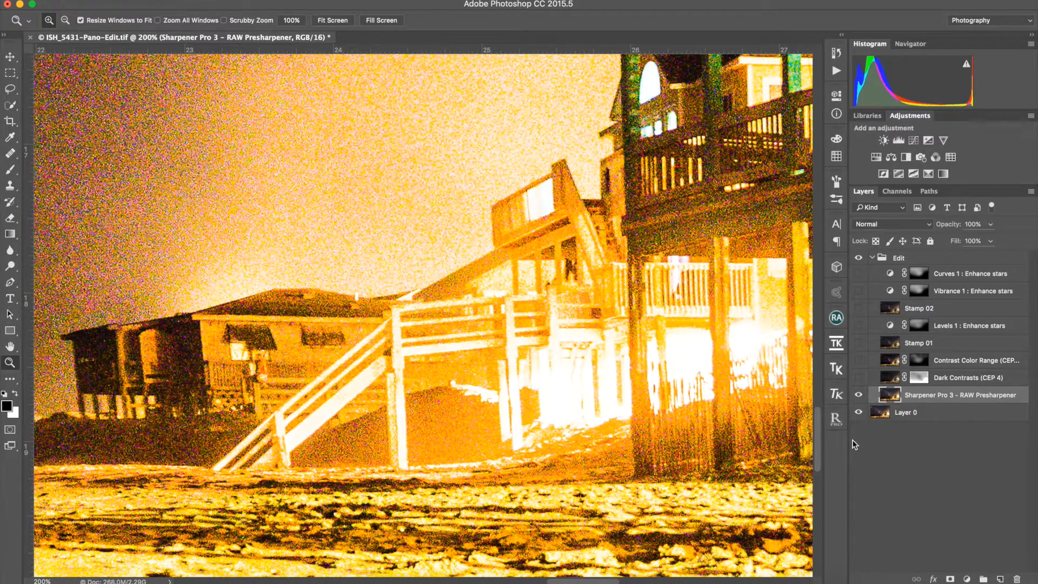
alt+click(552, 360)
alt+click(556, 366)
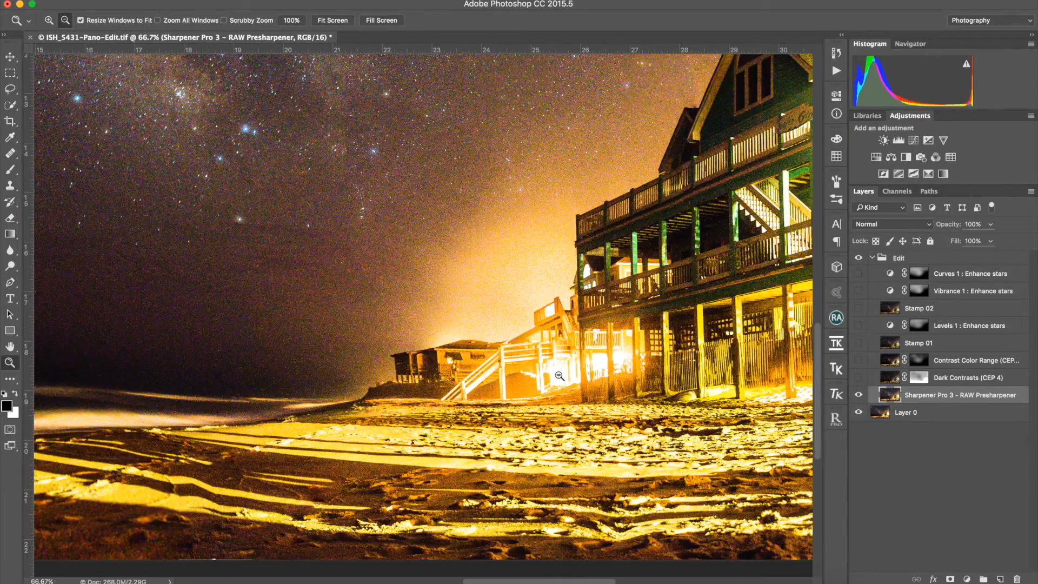
alt+click(560, 376)
alt+click(559, 376)
alt+click(559, 376)
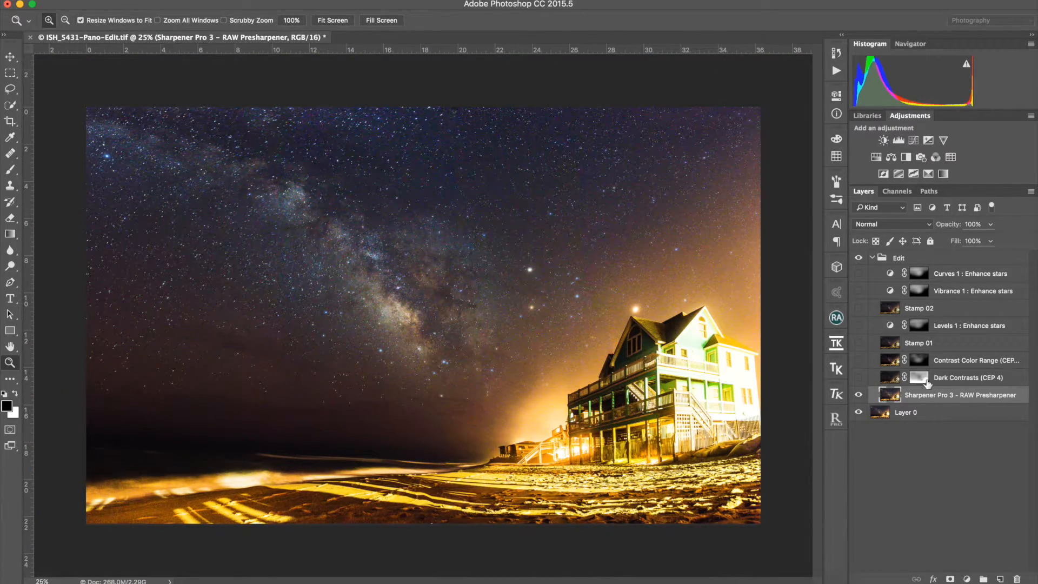
Select and show the Dark Contrasts (CEP 4) layer, comparing the image with and without it
click(956, 382)
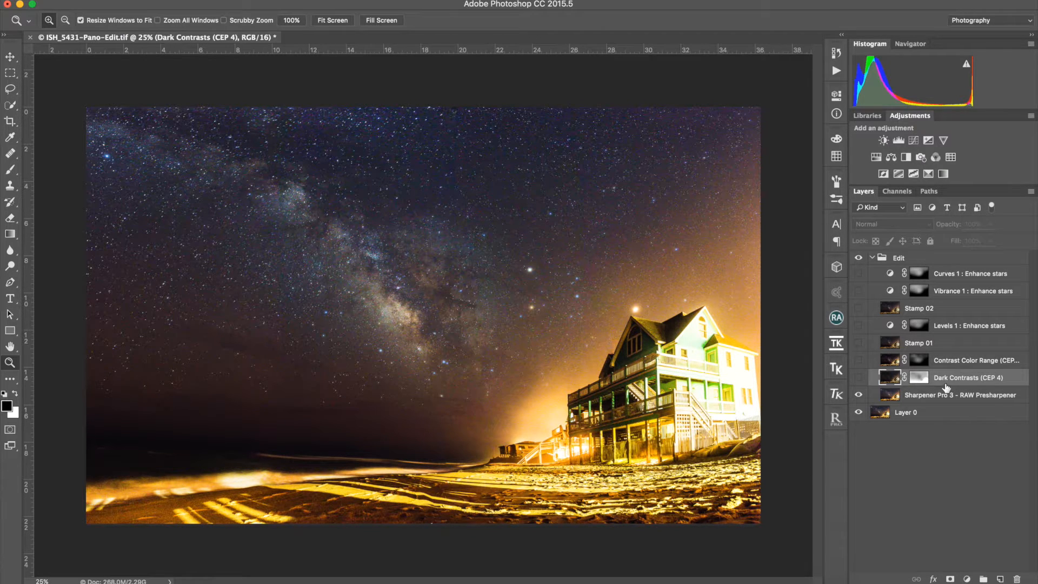
click(859, 378)
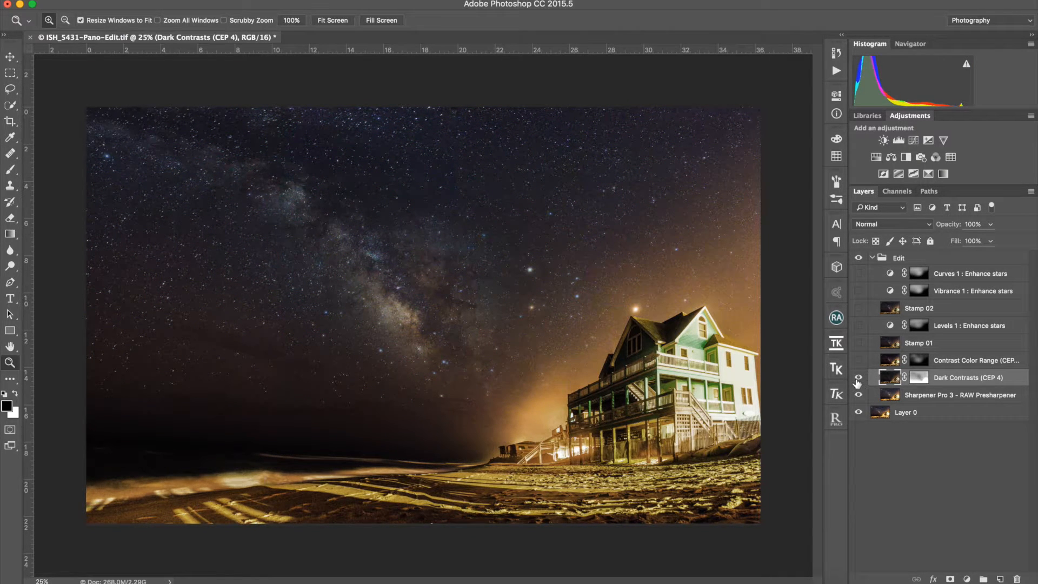
click(860, 378)
click(860, 378)
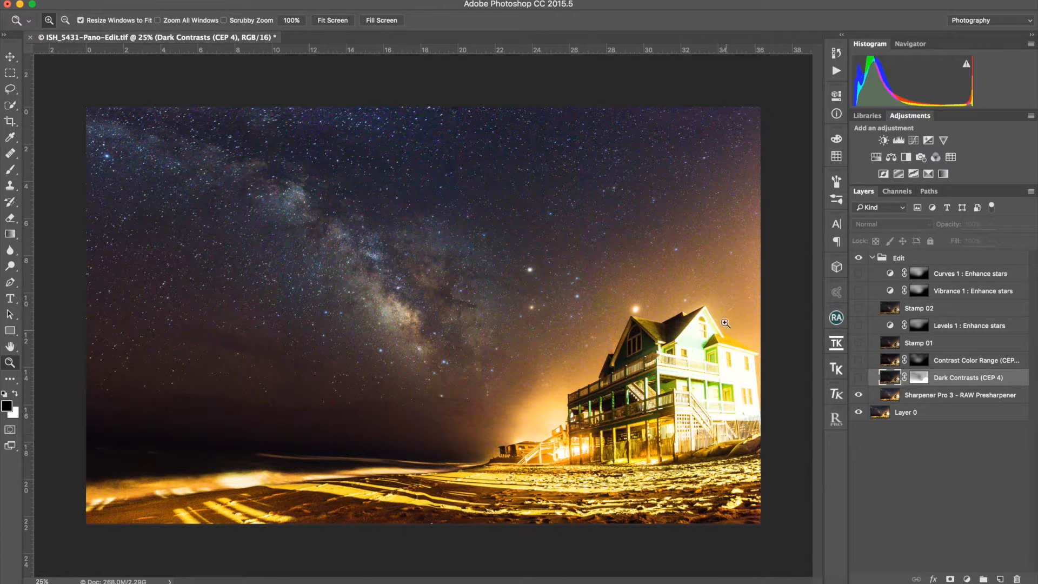
click(859, 378)
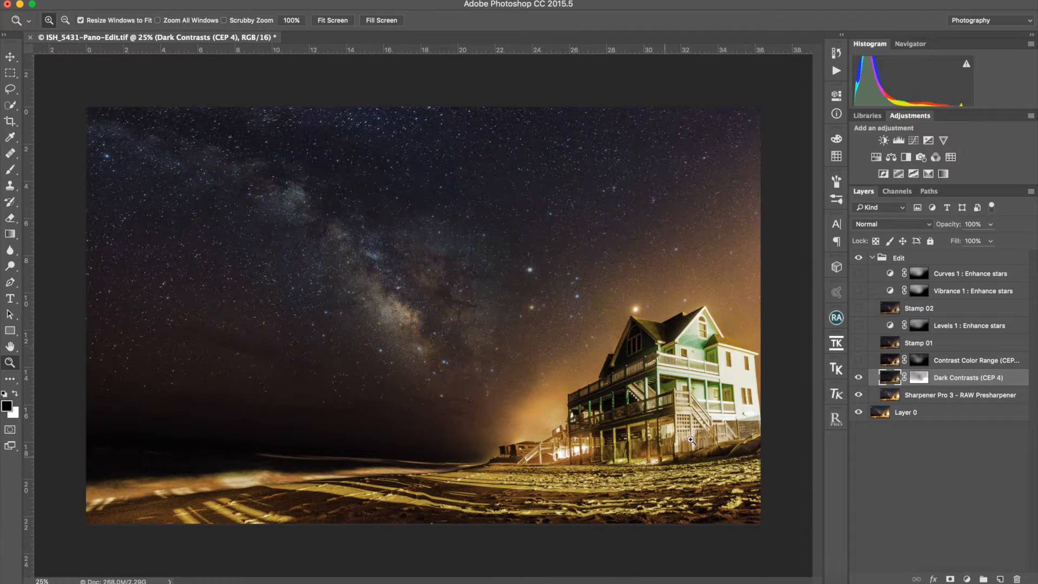
Check the Dark Contrasts layer mask by disabling and re-enabling it, and select that mask
shift+click(917, 378)
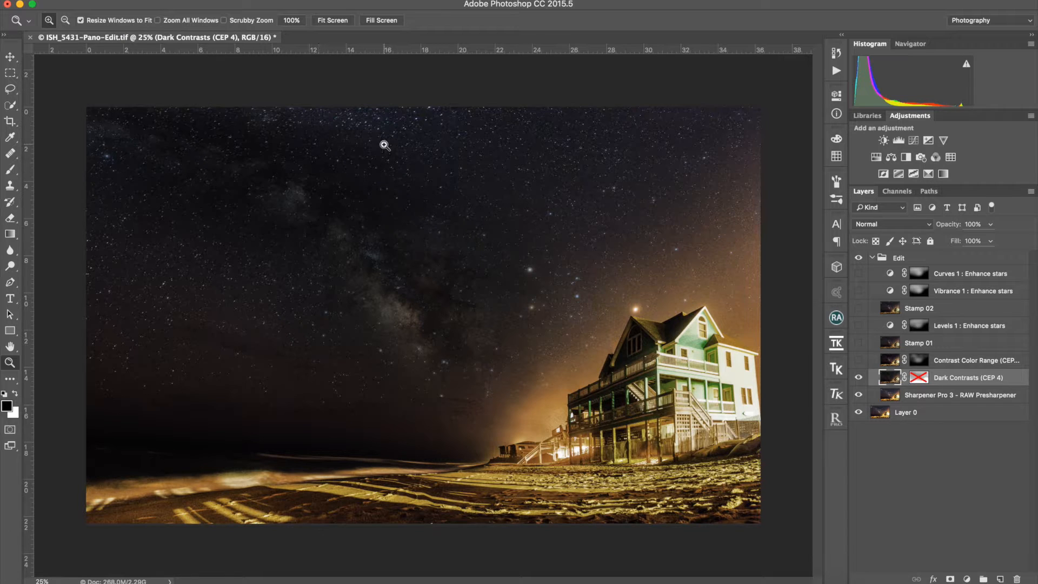
shift+click(921, 379)
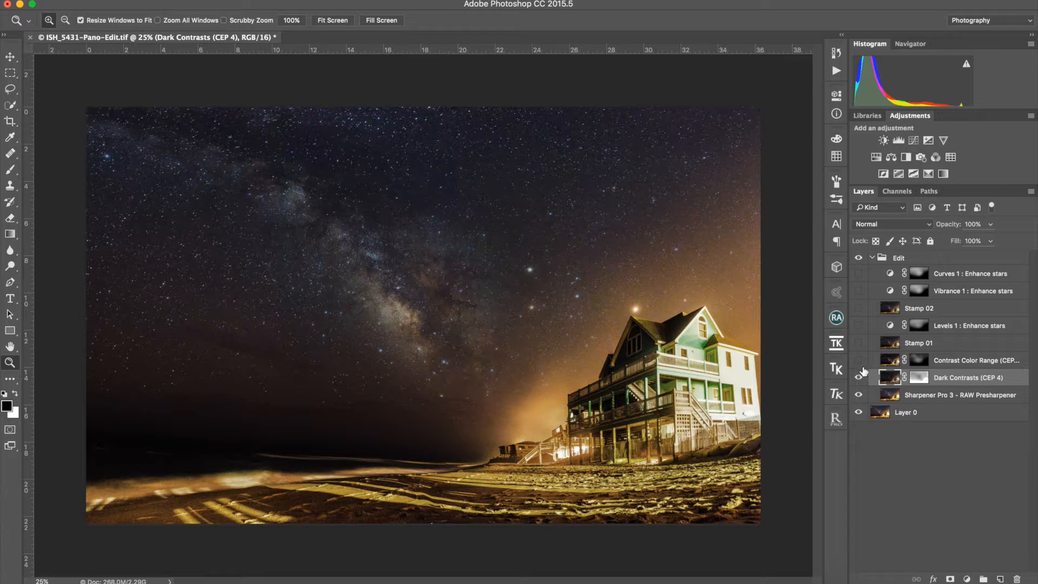
click(920, 382)
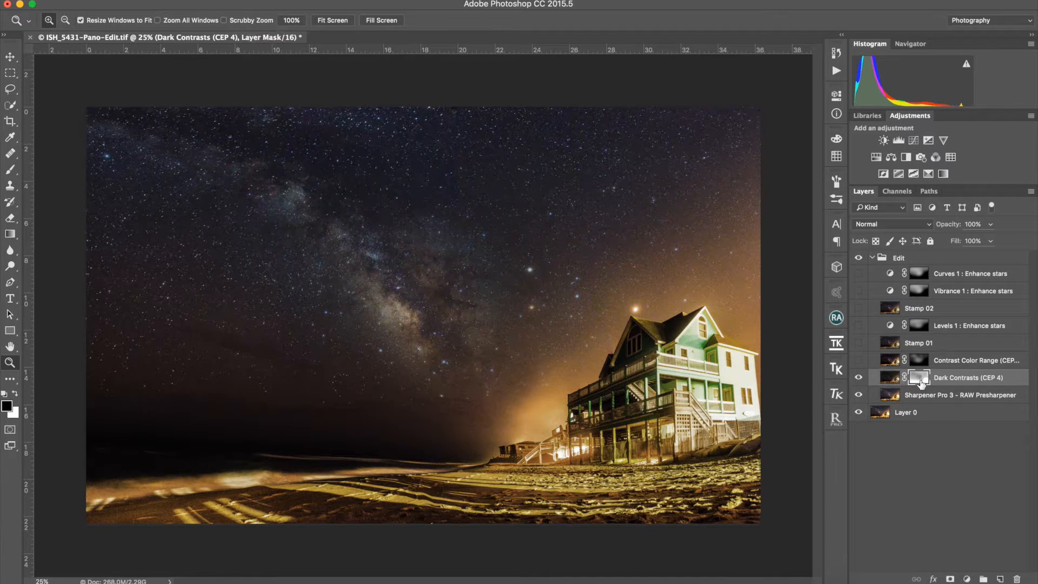
key(alt)
Show the Contrast Color Range layer and inspect its mask by temporarily disabling it and viewing the mask alone
click(859, 361)
shift+click(922, 362)
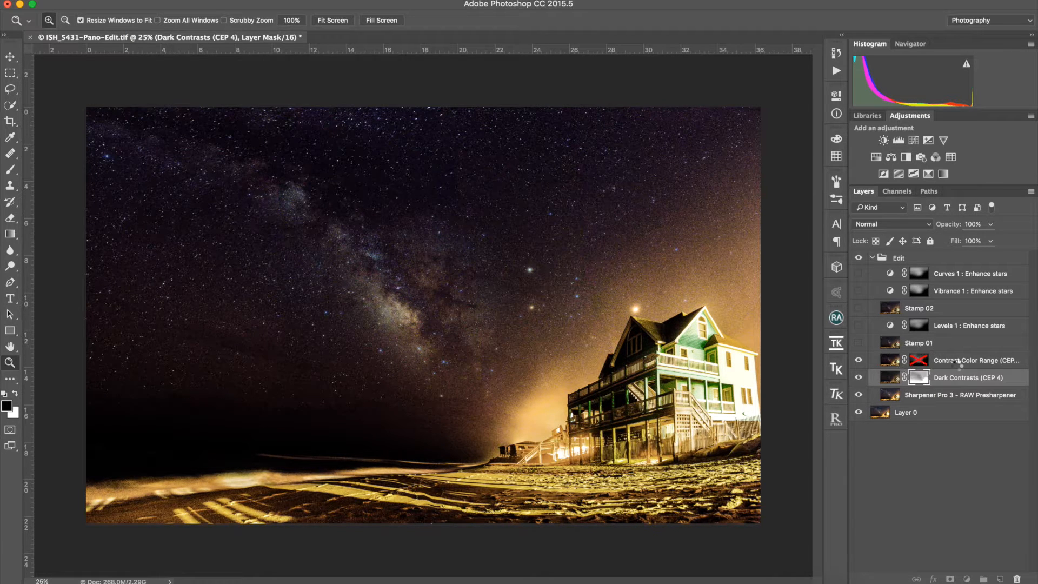
key(super+z)
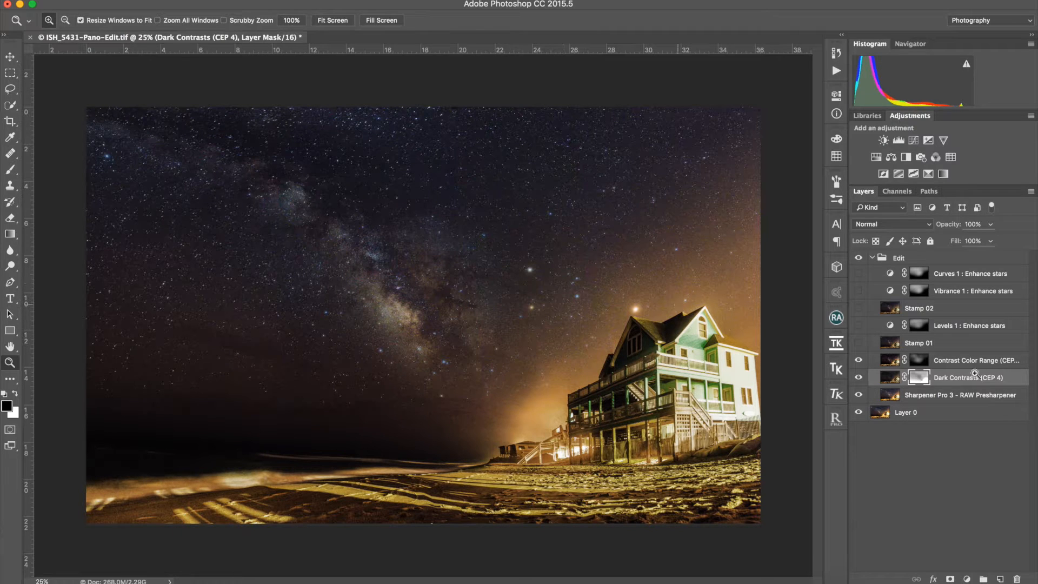
alt+click(921, 372)
alt+click(919, 360)
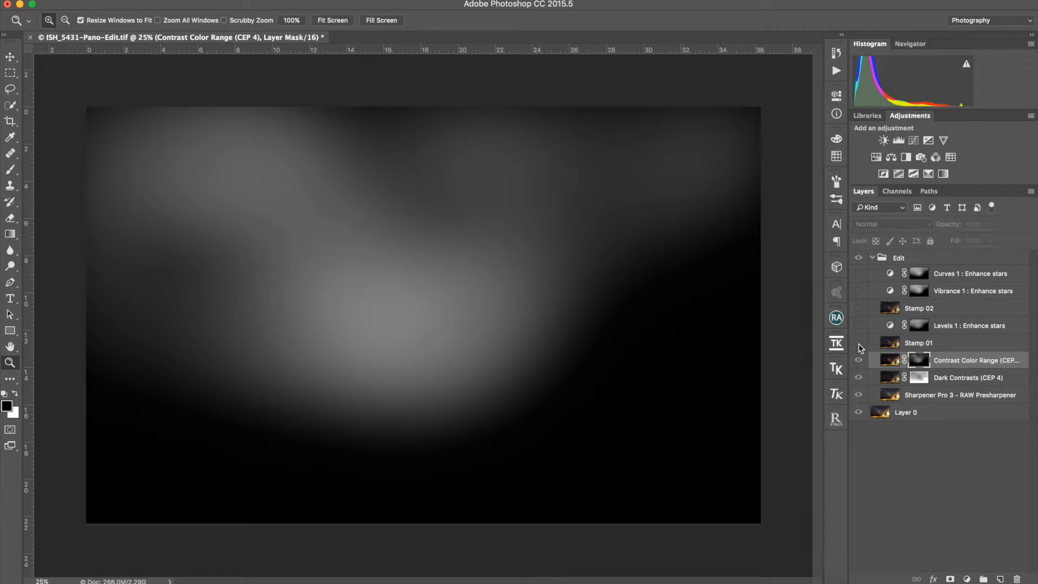
alt+click(918, 376)
Return to the normal image view and compare the sky with and without the Contrast Color Range layer
click(889, 361)
click(860, 361)
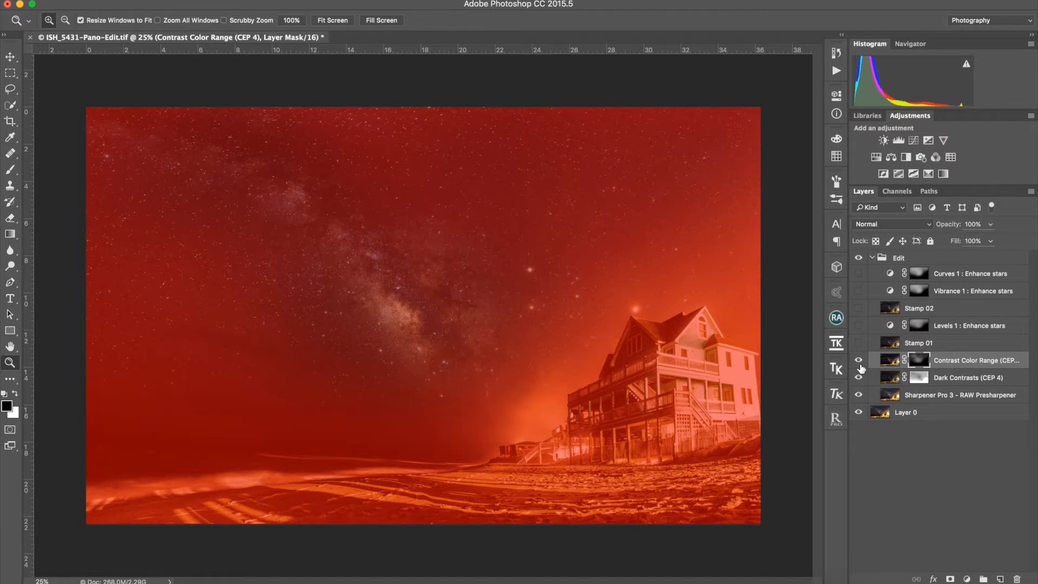
click(860, 364)
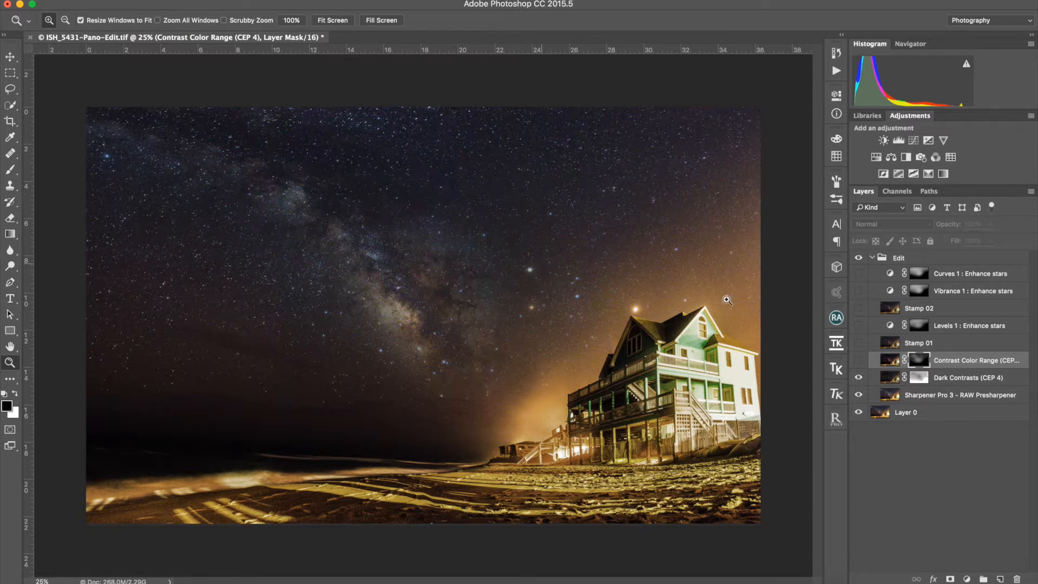
click(860, 365)
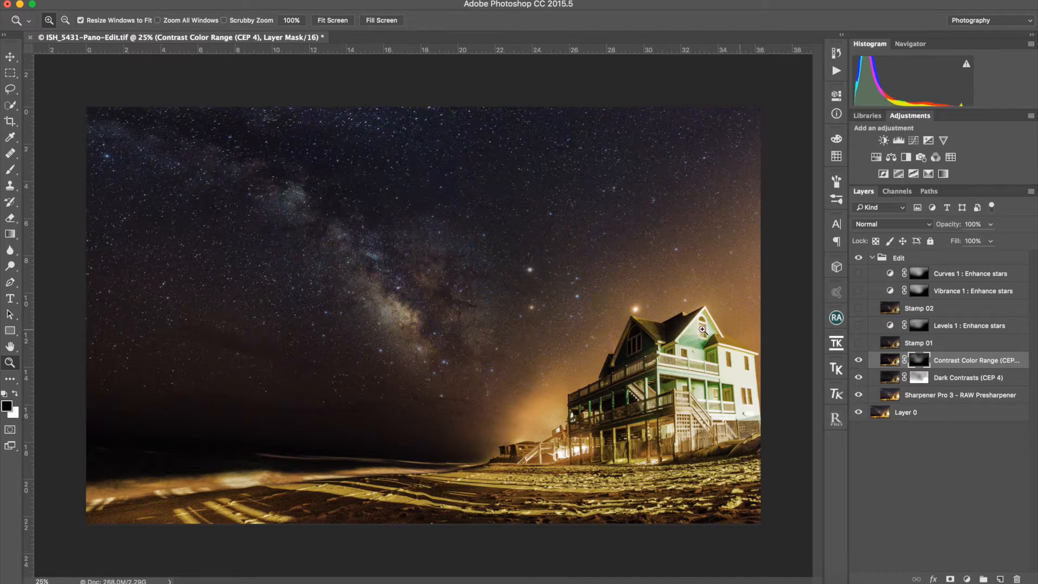
Show the Stamp 01 and Levels 1 : Enhance stars layers, and check the Levels adjustment's settings
click(859, 342)
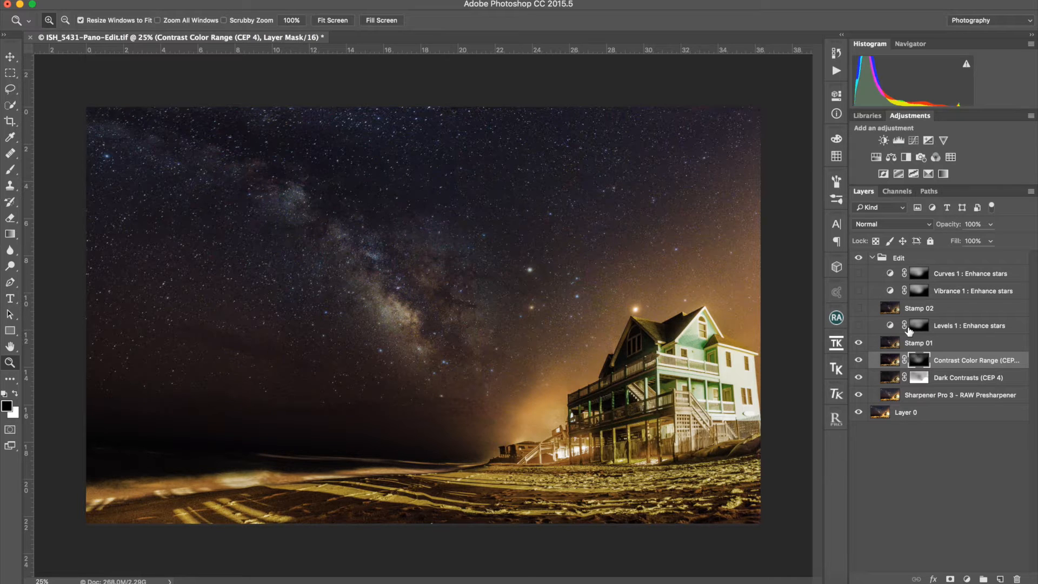
click(859, 326)
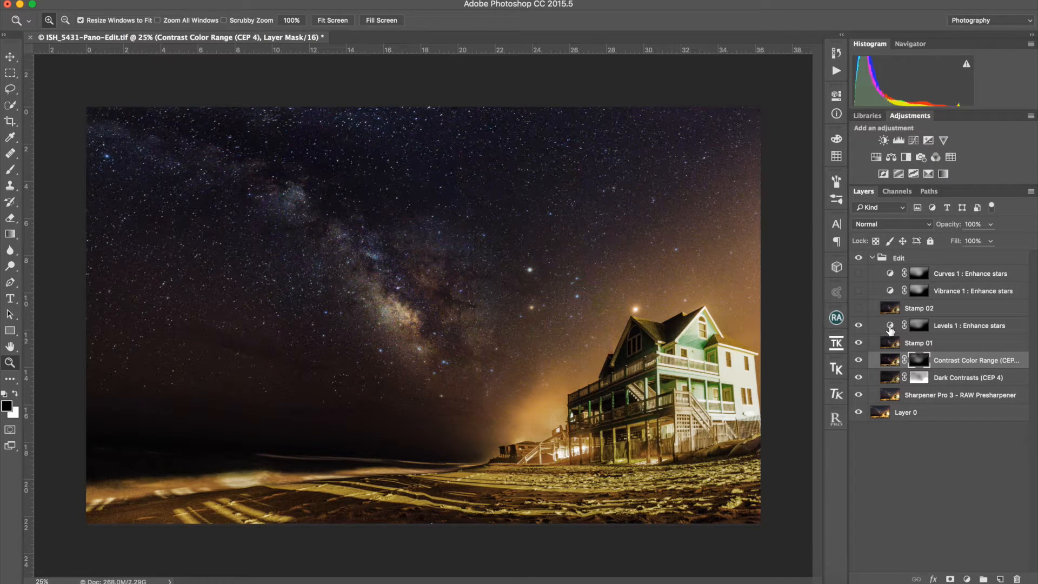
double_click(890, 326)
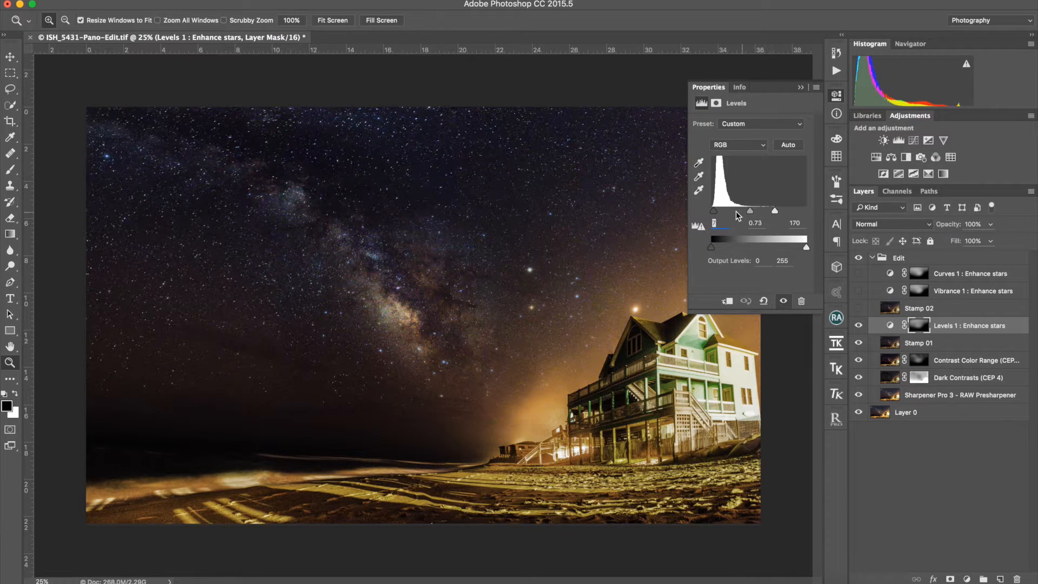
click(801, 87)
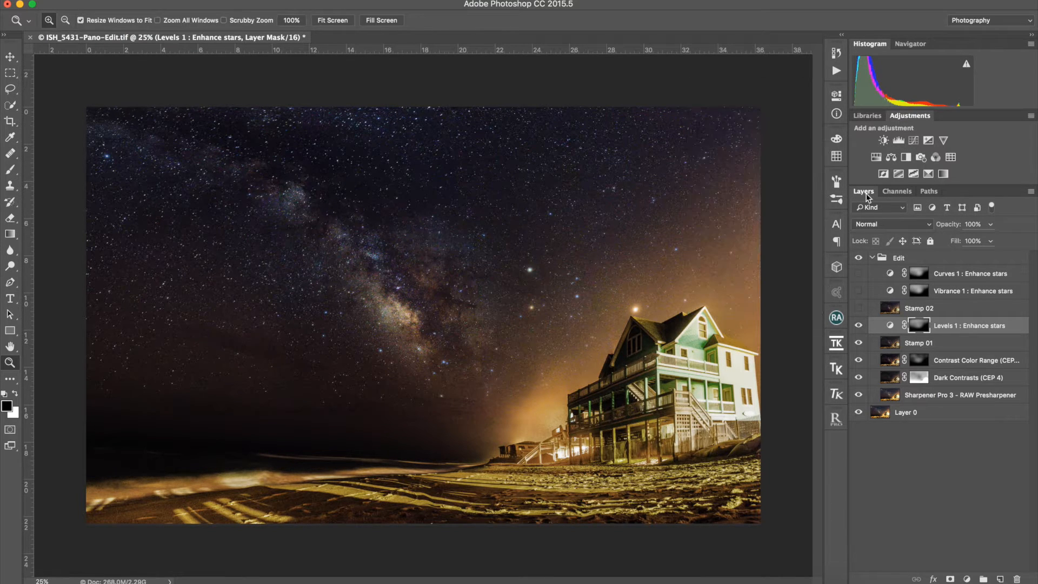
Compare the image with and without the Levels 1 layer, view its mask alone, and return to the normal image view
click(859, 326)
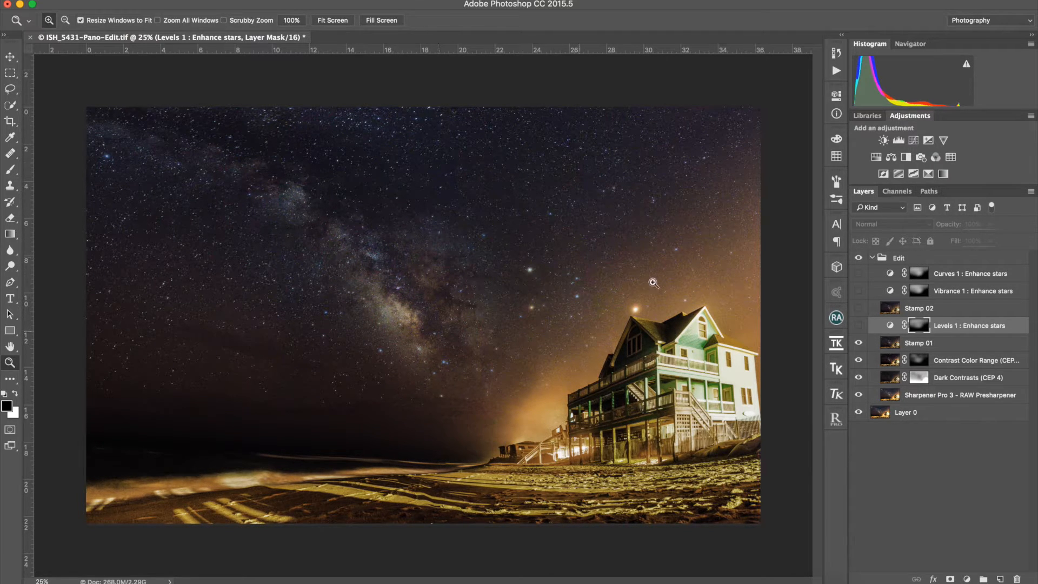
click(859, 325)
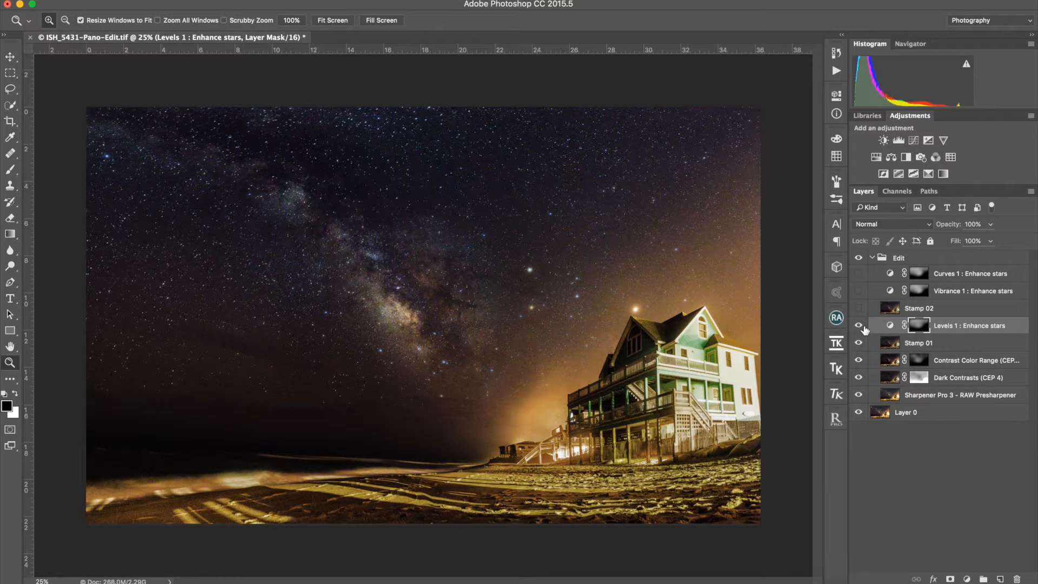
alt+click(919, 328)
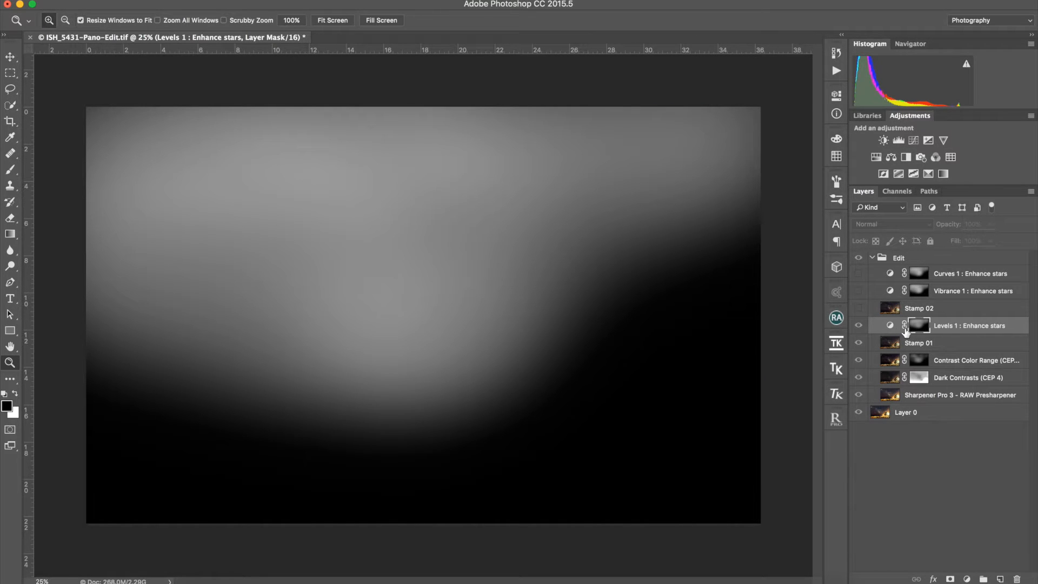
click(889, 345)
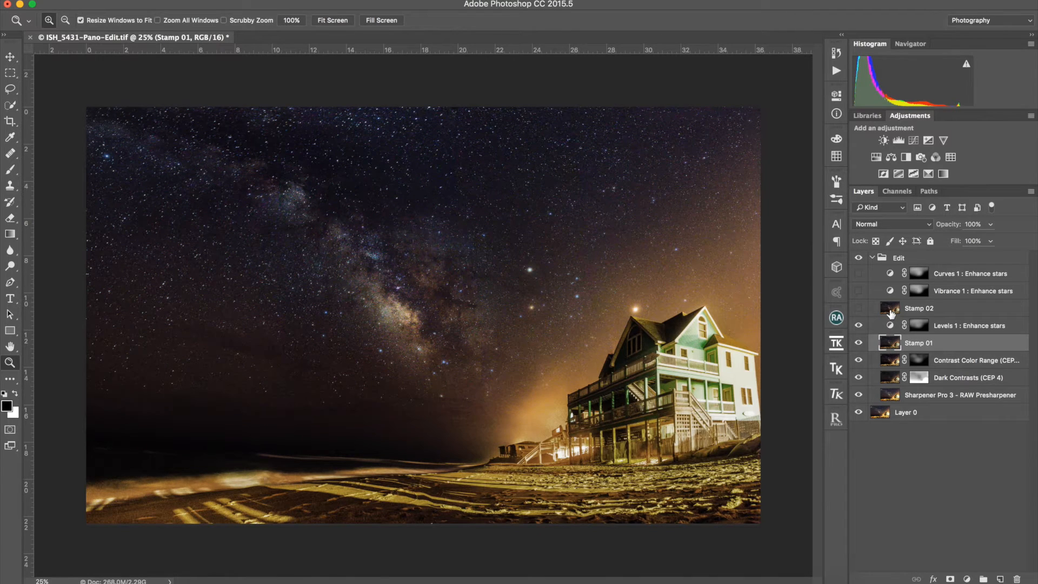
Show and select the Stamp 02 layer, and turn on the Vibrance 1 and Curves 1 Enhance stars layers above it
click(860, 310)
click(890, 310)
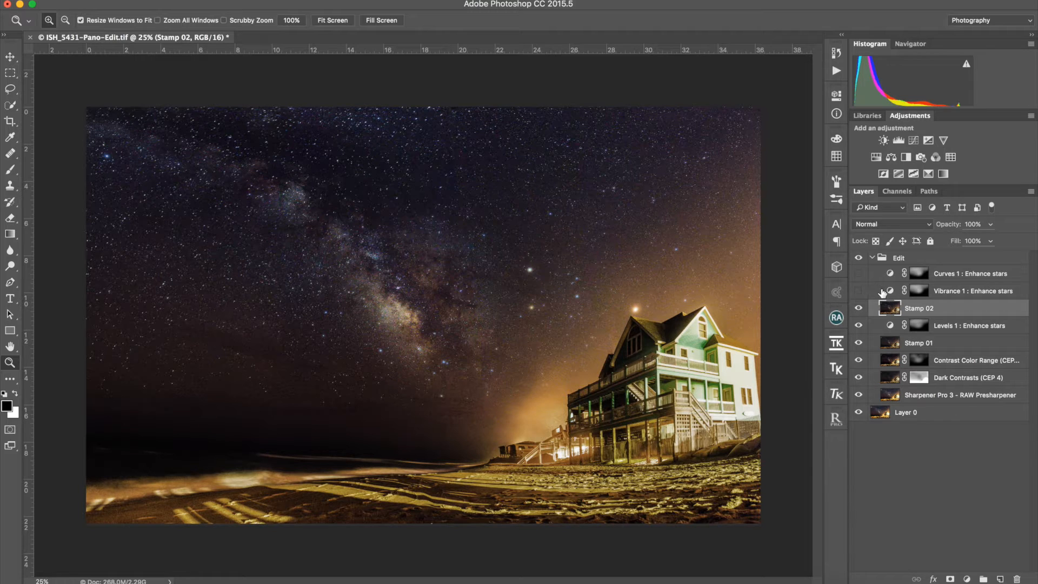
click(858, 291)
click(860, 274)
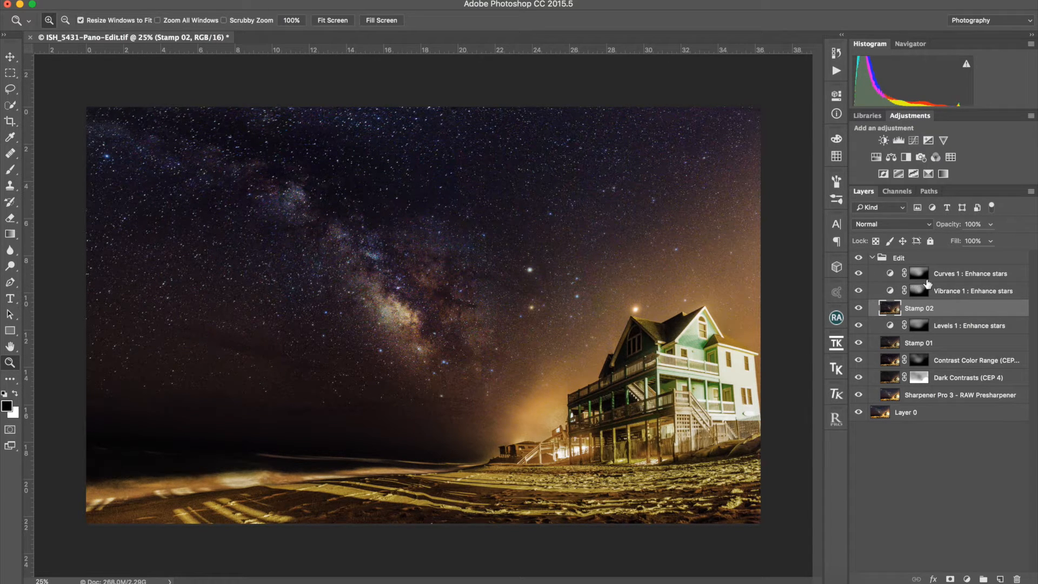
Go through the masks of the Levels 1, Vibrance 1 and Curves 1 Enhance stars layers, ending on the Curves 1 layer
click(921, 328)
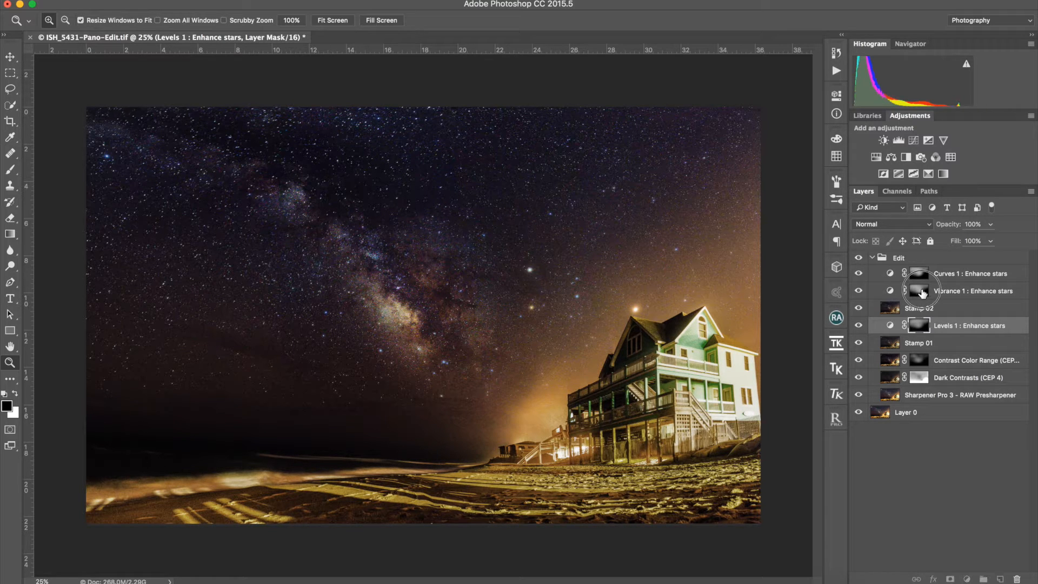
click(919, 292)
click(919, 275)
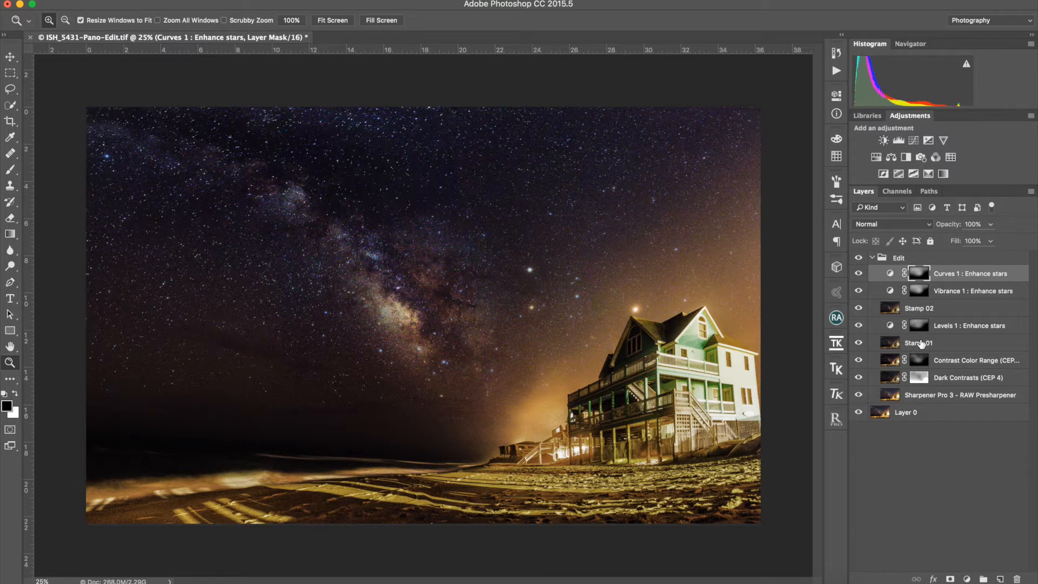
click(919, 327)
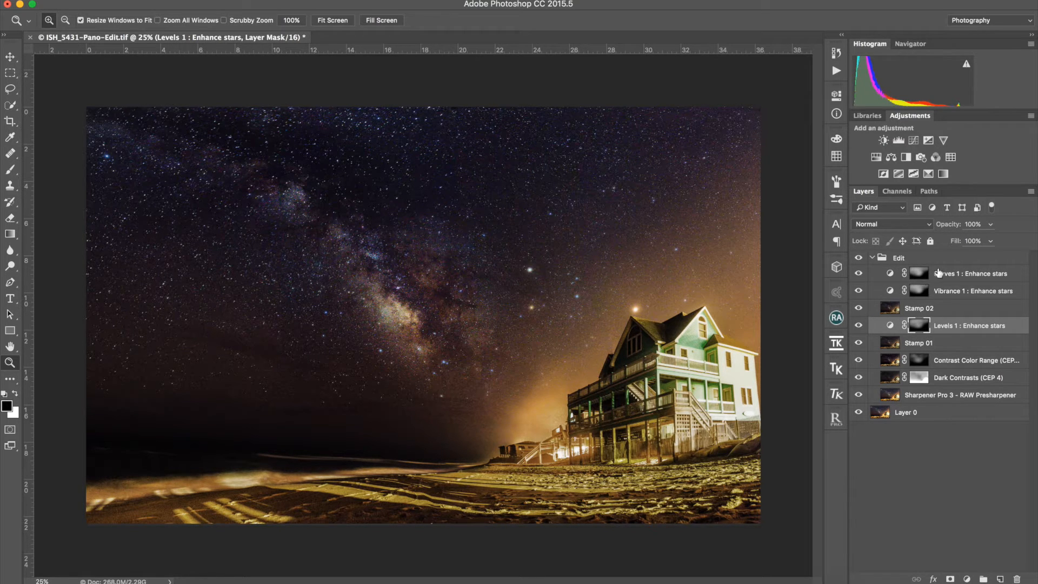
click(946, 279)
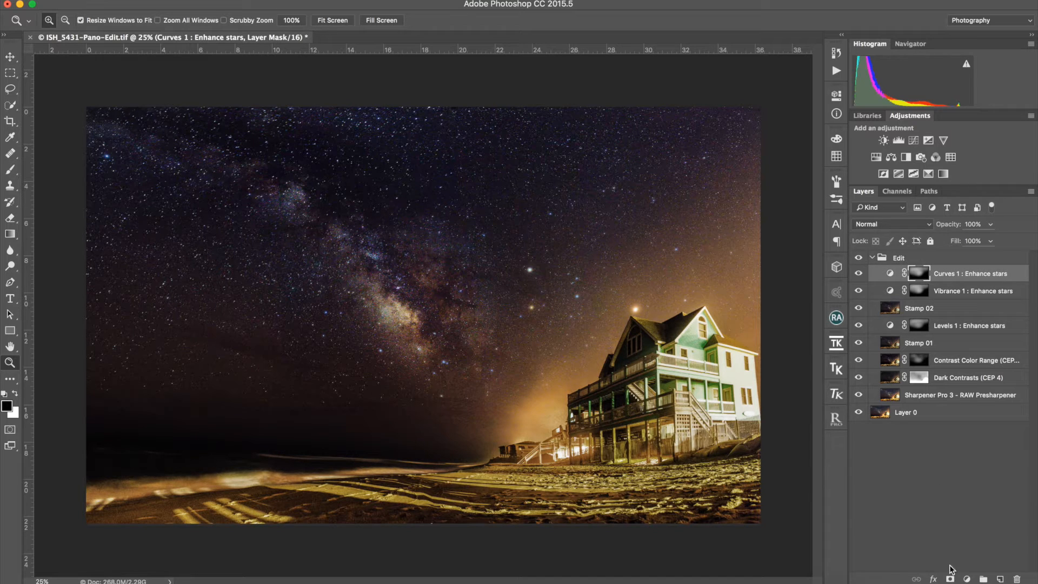
Add a Vibrance adjustment layer above Curves 1 and replace its blank mask with a copy of the Curves 1 mask
click(967, 579)
click(981, 435)
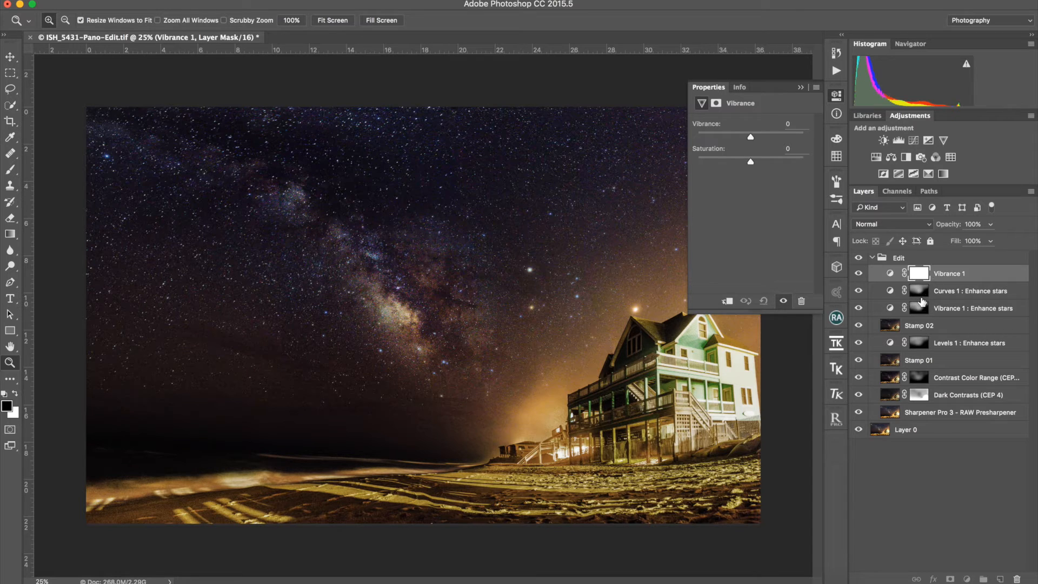
click(920, 293)
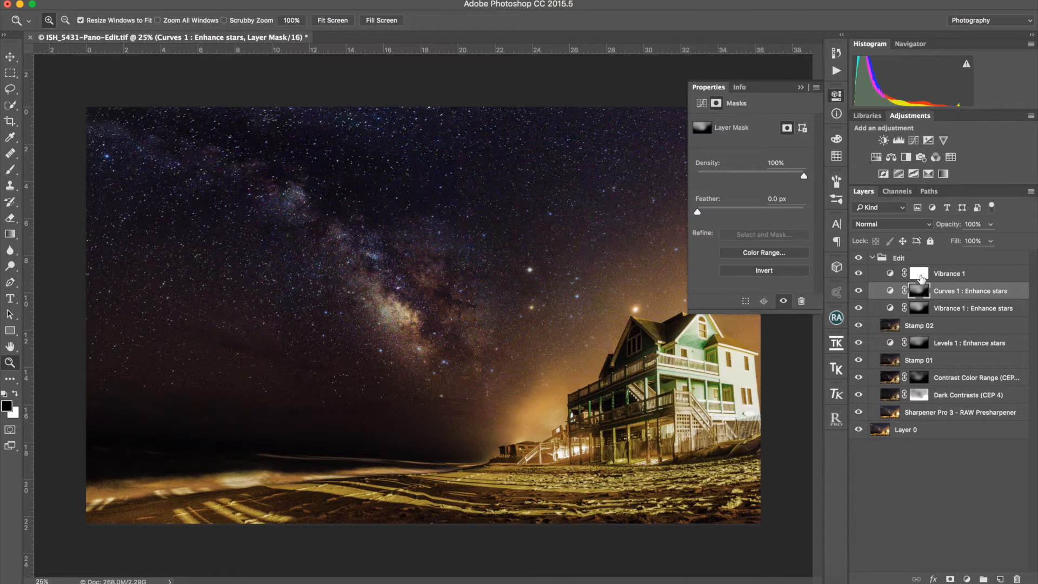
key(alt)
drag(921, 292, 921, 283)
click(799, 91)
Delete the copied mask from the new Vibrance 1 layer, and delete that adjustment layer as well
click(945, 277)
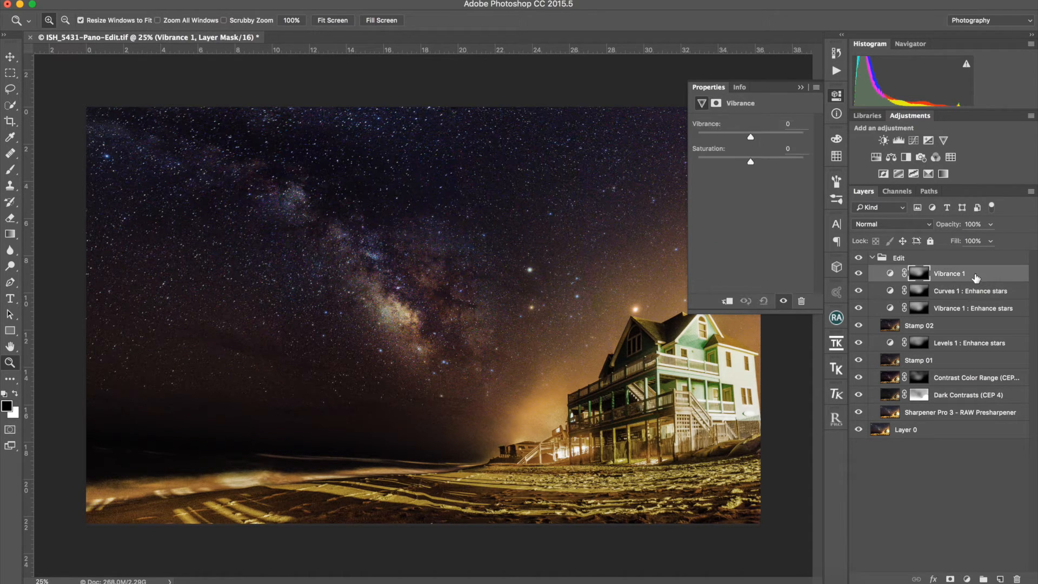
drag(1000, 577, 1018, 578)
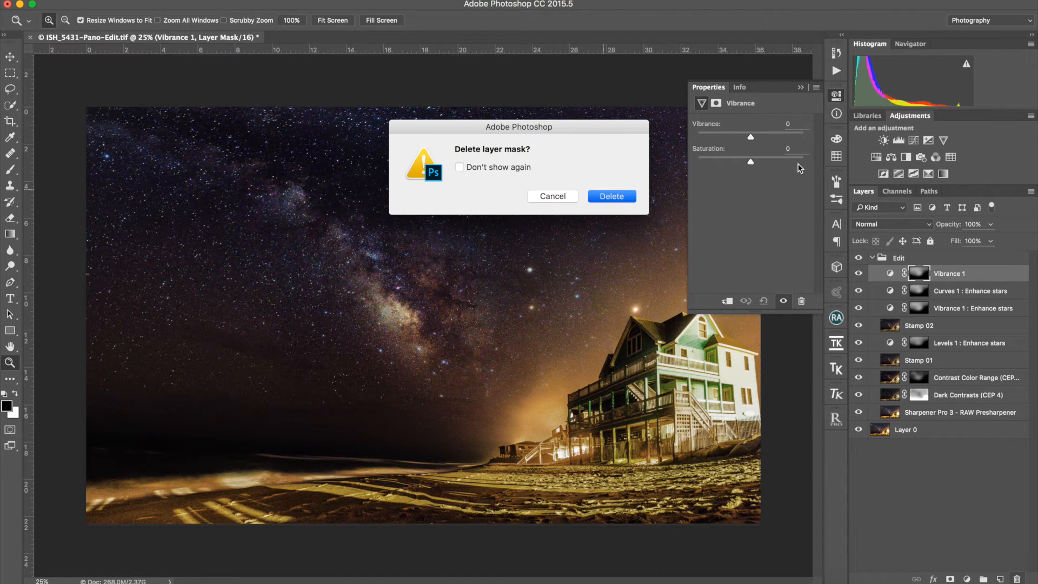
key(Return)
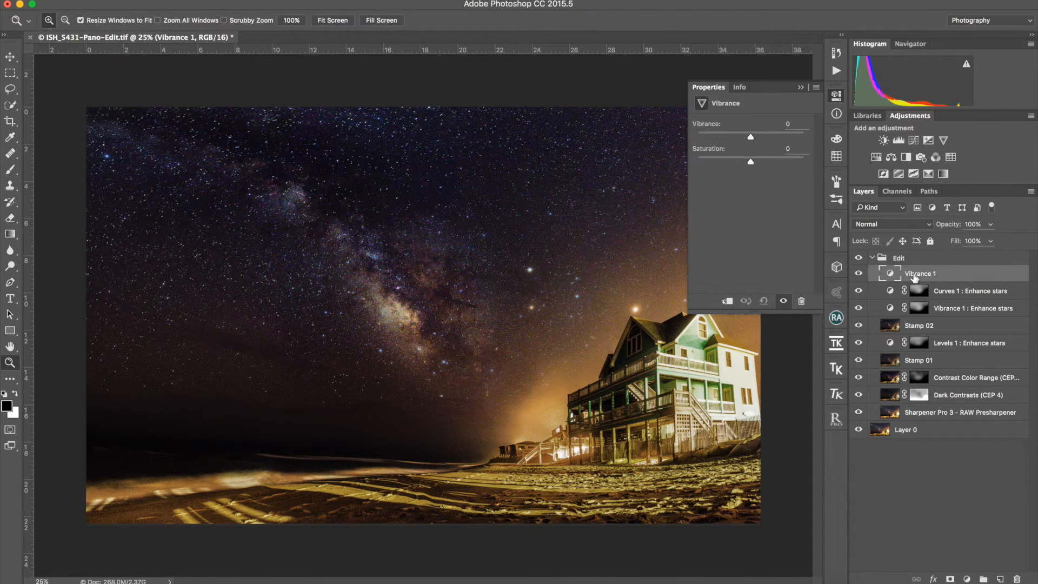
click(798, 300)
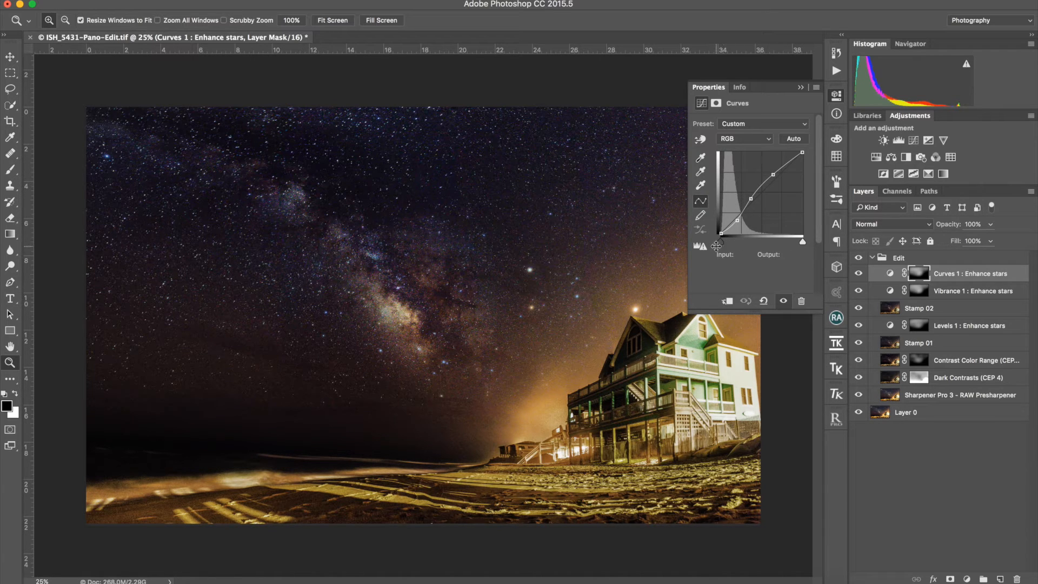
Examine the curve of the Curves 1 : Enhance stars layer and close its settings
click(804, 91)
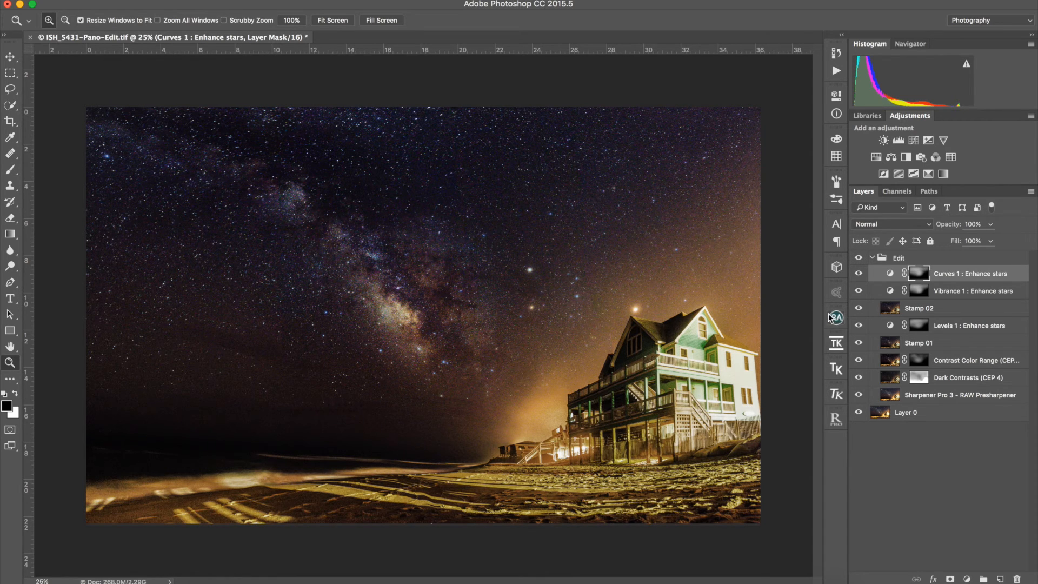
click(7, 4)
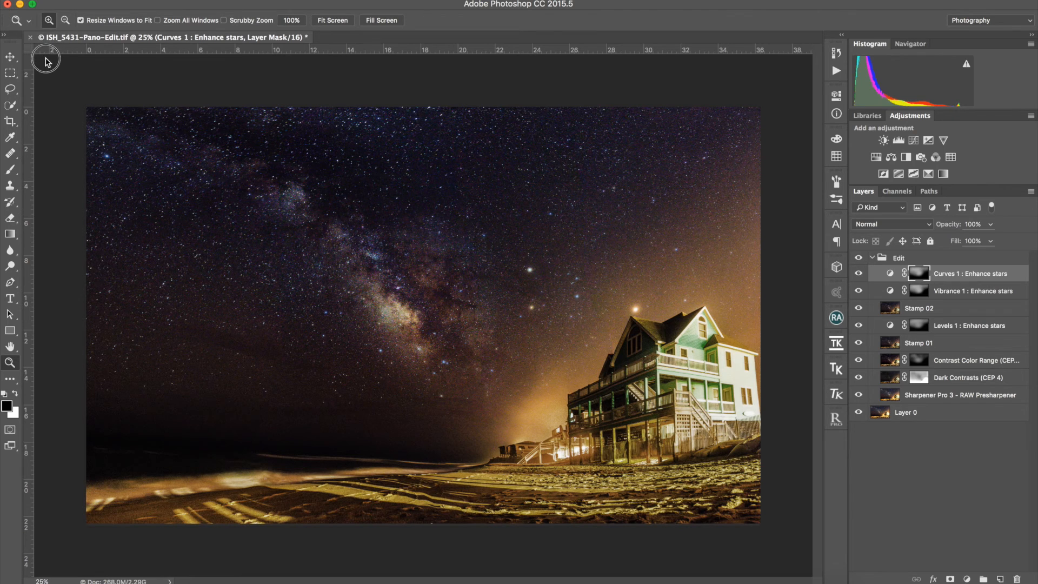